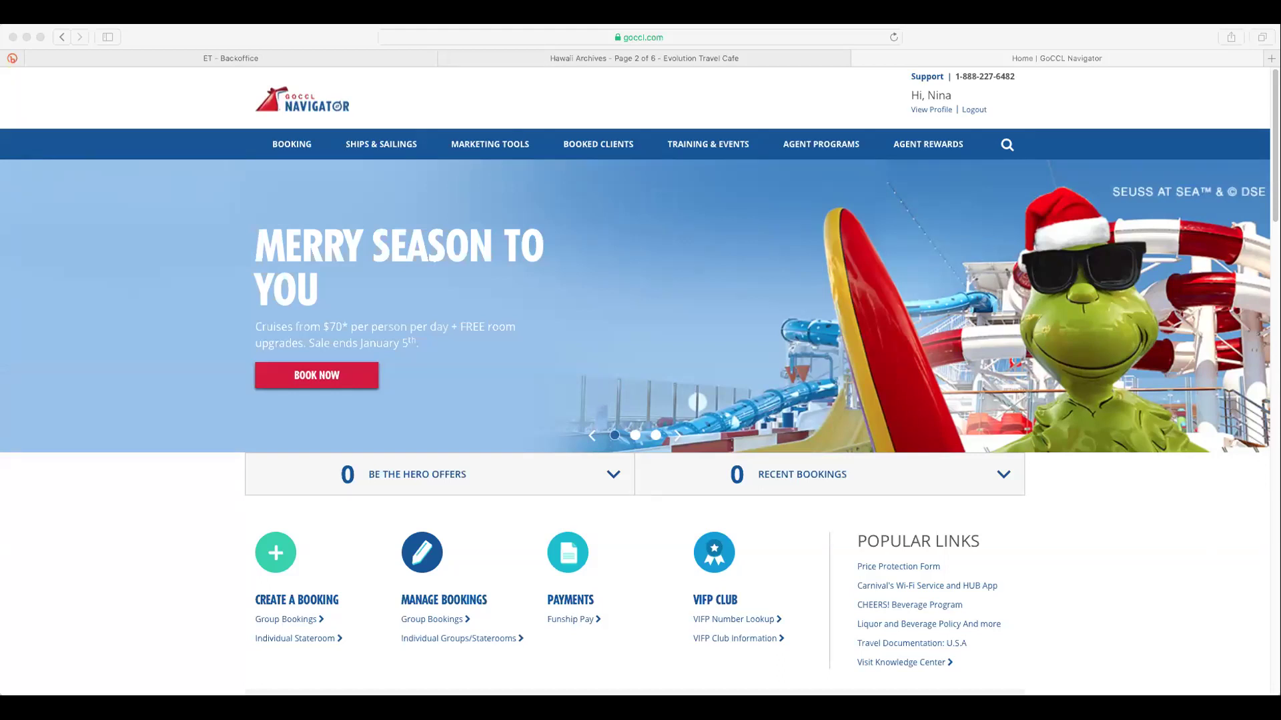
Open the Group Bookings Sailing Search page from Create a Booking in a new tab
{"action": "left_click", "coordinate": [1274, 219]}
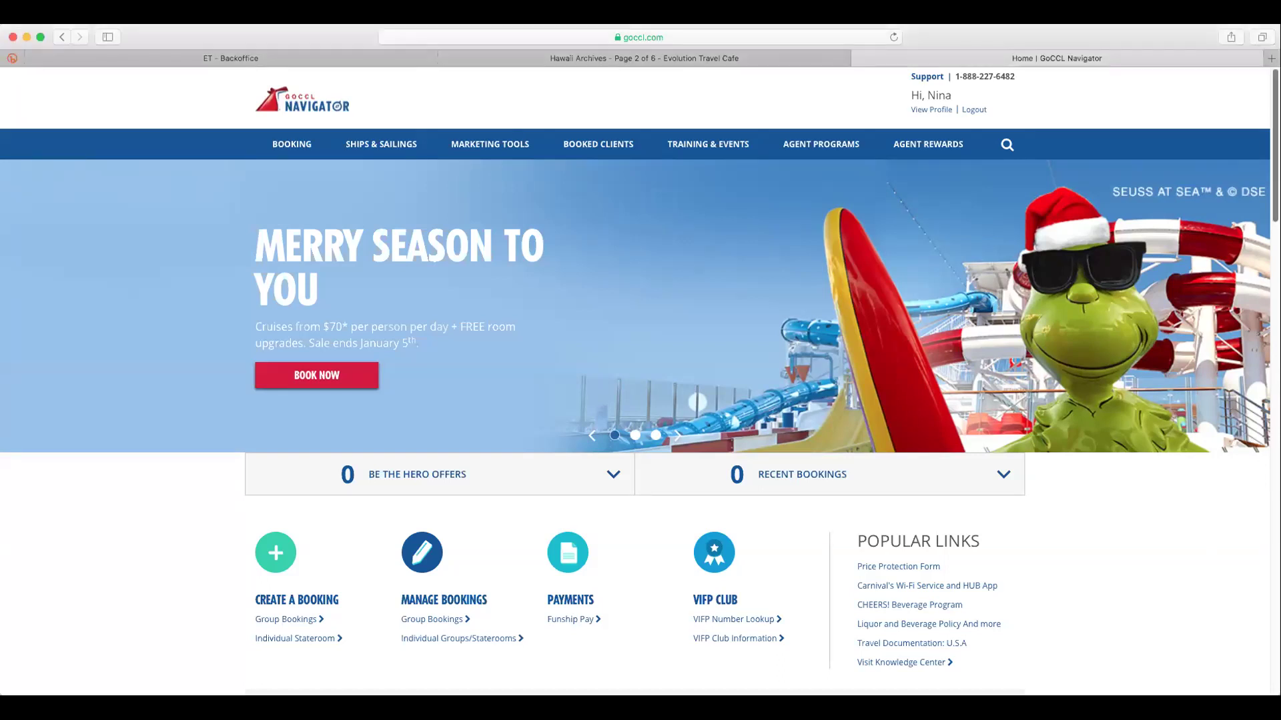
{"action": "scroll", "coordinate": [1215, 331], "scroll_direction": "down", "scroll_amount": 5}
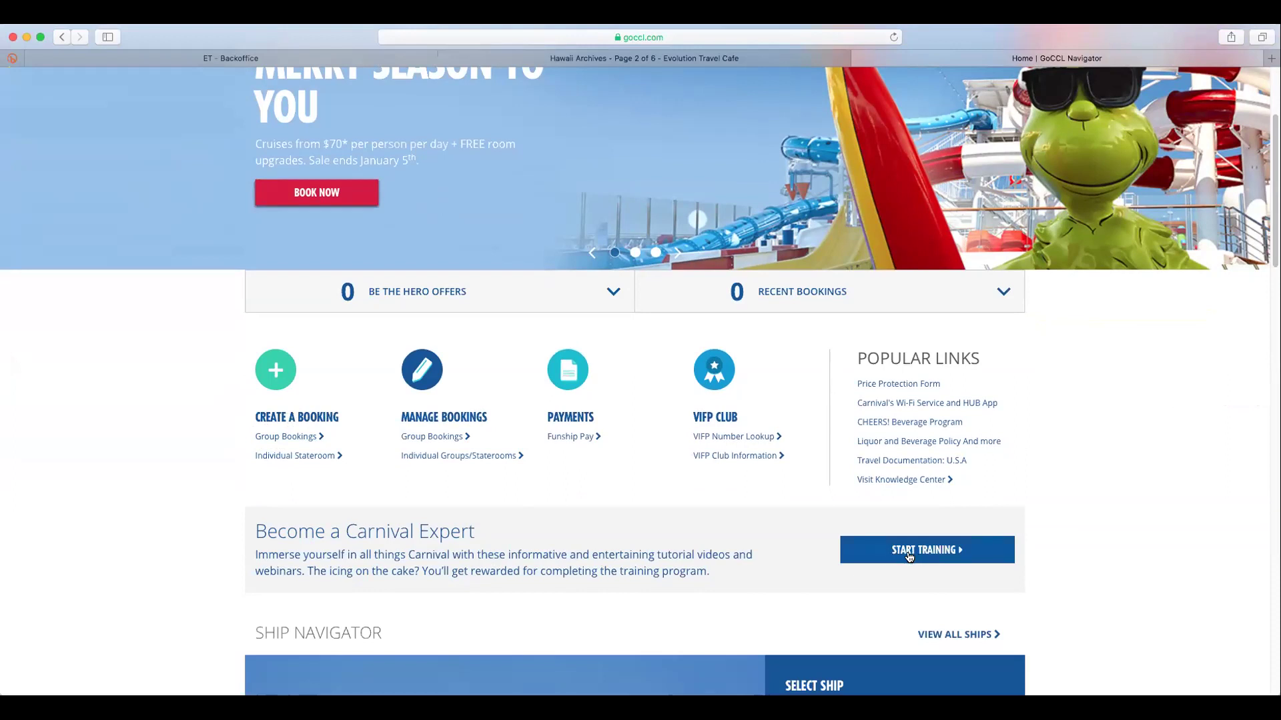
{"action": "left_click", "coordinate": [277, 438]}
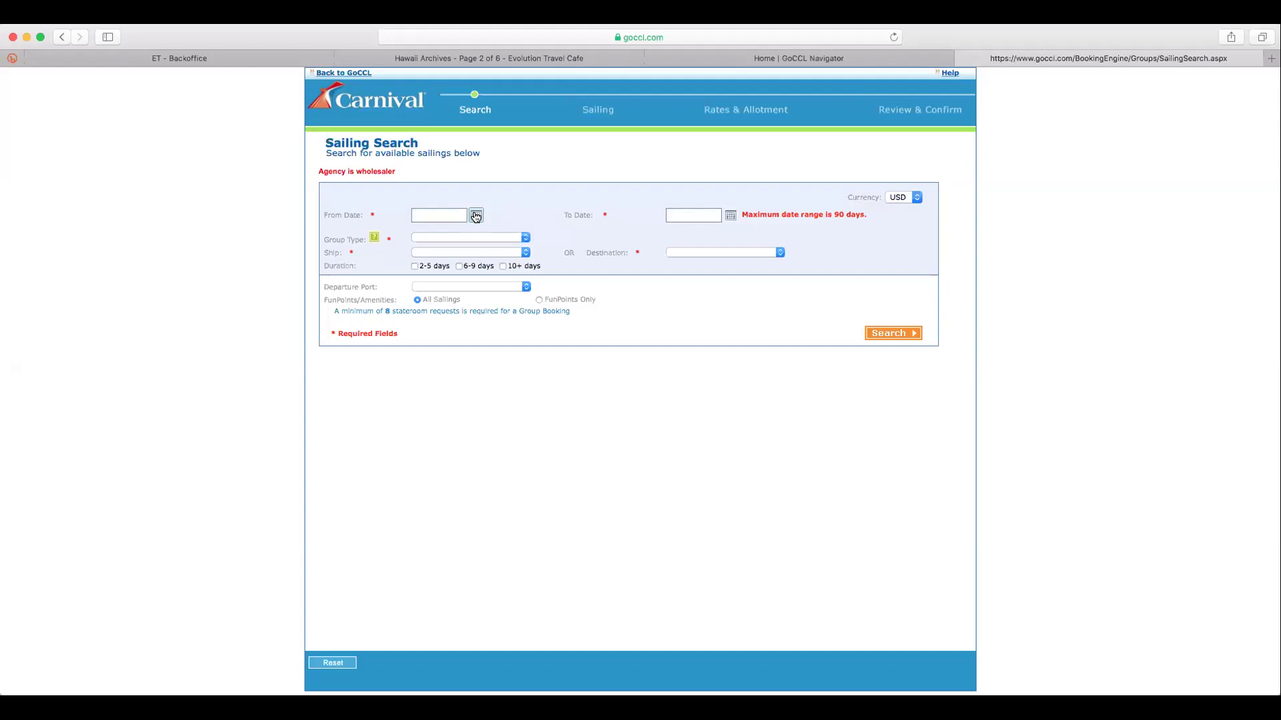
Pick December 1, 2020 as the From Date, giving a 12/1/2020–12/30/2020 search range
{"action": "left_click", "coordinate": [476, 215]}
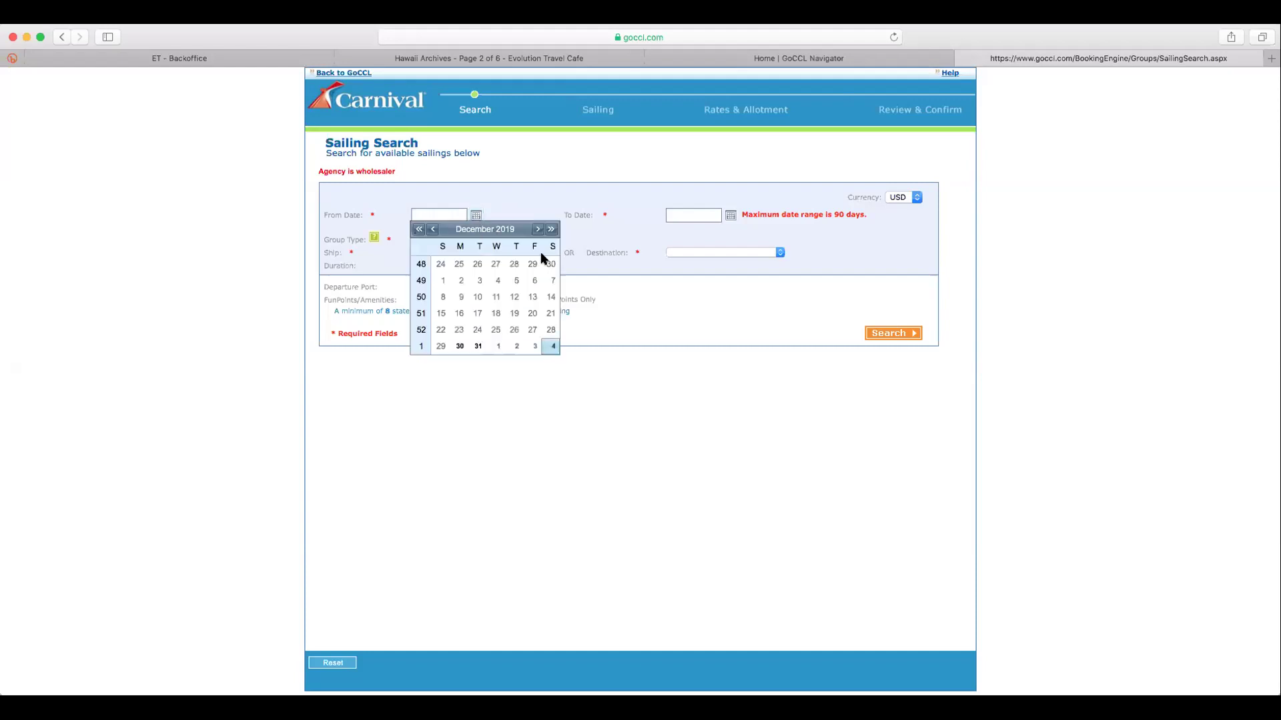
{"action": "left_click", "coordinate": [551, 230]}
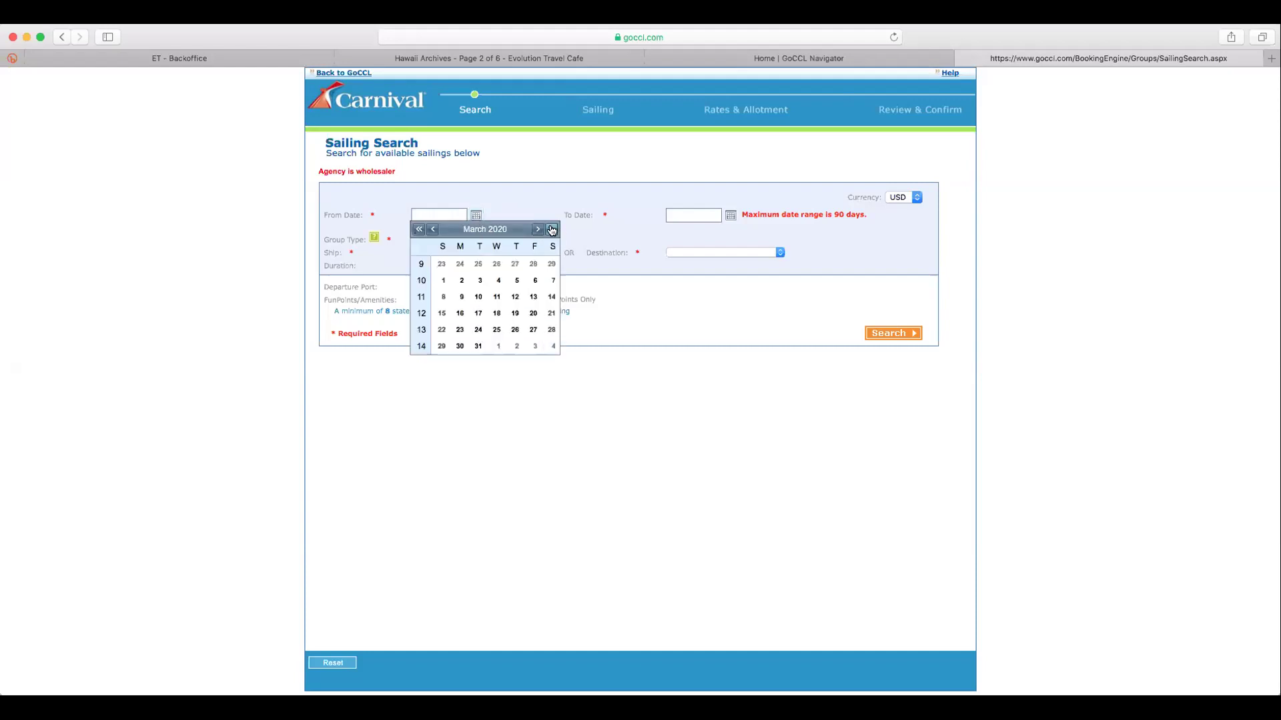
{"action": "left_click", "coordinate": [538, 230]}
{"action": "left_click", "coordinate": [538, 229]}
{"action": "left_click", "coordinate": [538, 230]}
{"action": "left_click", "coordinate": [537, 229]}
{"action": "left_click", "coordinate": [538, 229]}
{"action": "left_click", "coordinate": [538, 229]}
{"action": "left_click", "coordinate": [537, 229]}
{"action": "left_click", "coordinate": [537, 230]}
{"action": "left_click", "coordinate": [537, 230]}
{"action": "left_click", "coordinate": [538, 229]}
{"action": "left_click", "coordinate": [433, 230]}
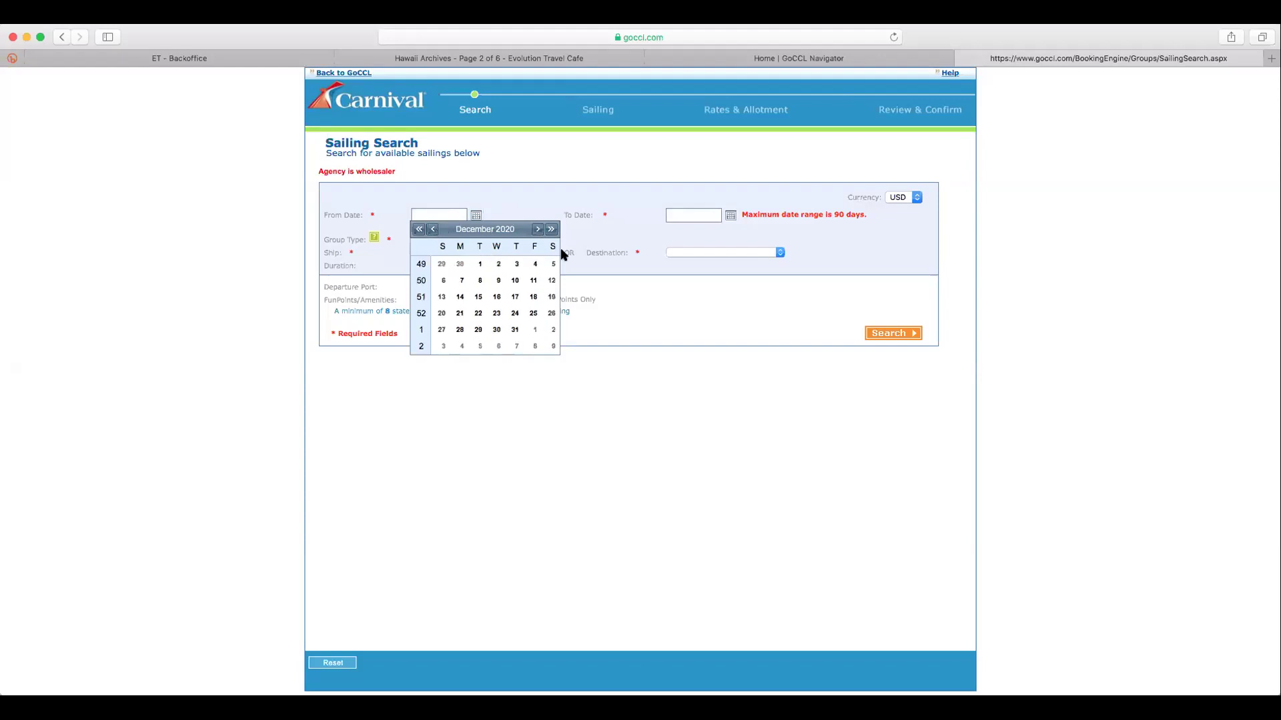
{"action": "left_click", "coordinate": [475, 265]}
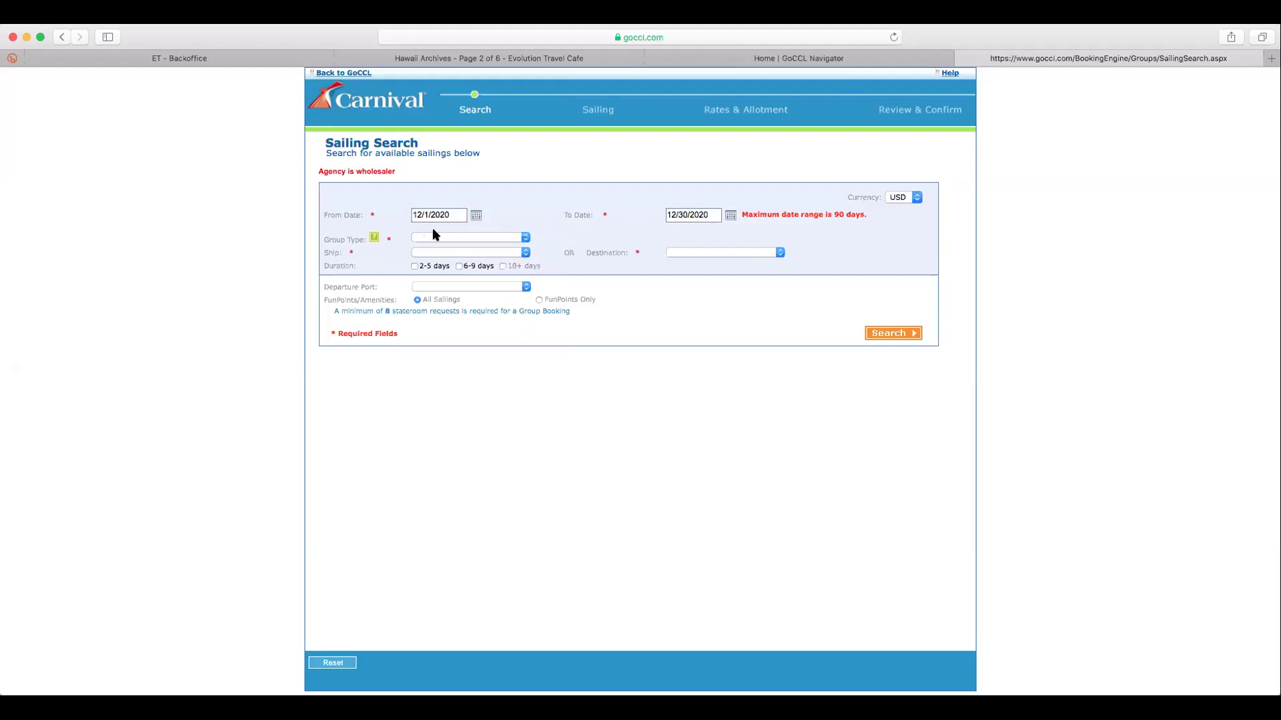
{"action": "left_click", "coordinate": [525, 240]}
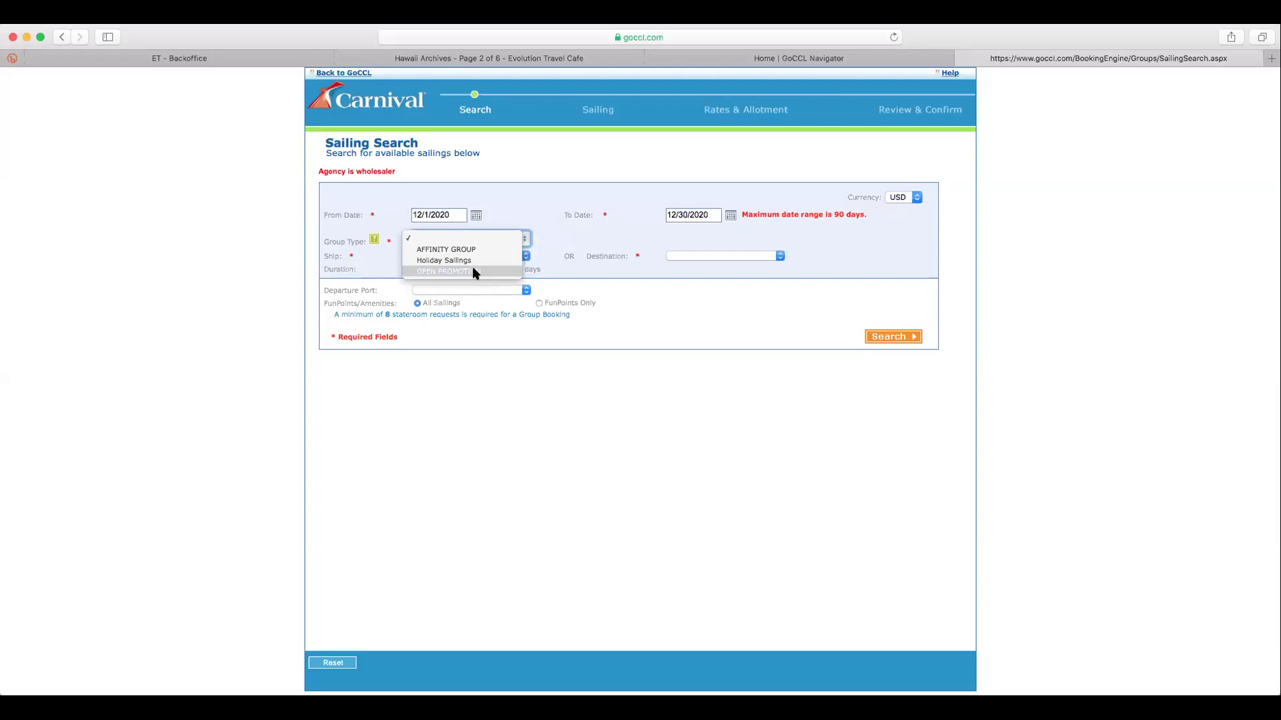
Choose OPEN PROMOTION as group type and Caribbean as destination, leaving the ship unset
{"action": "left_click", "coordinate": [476, 272]}
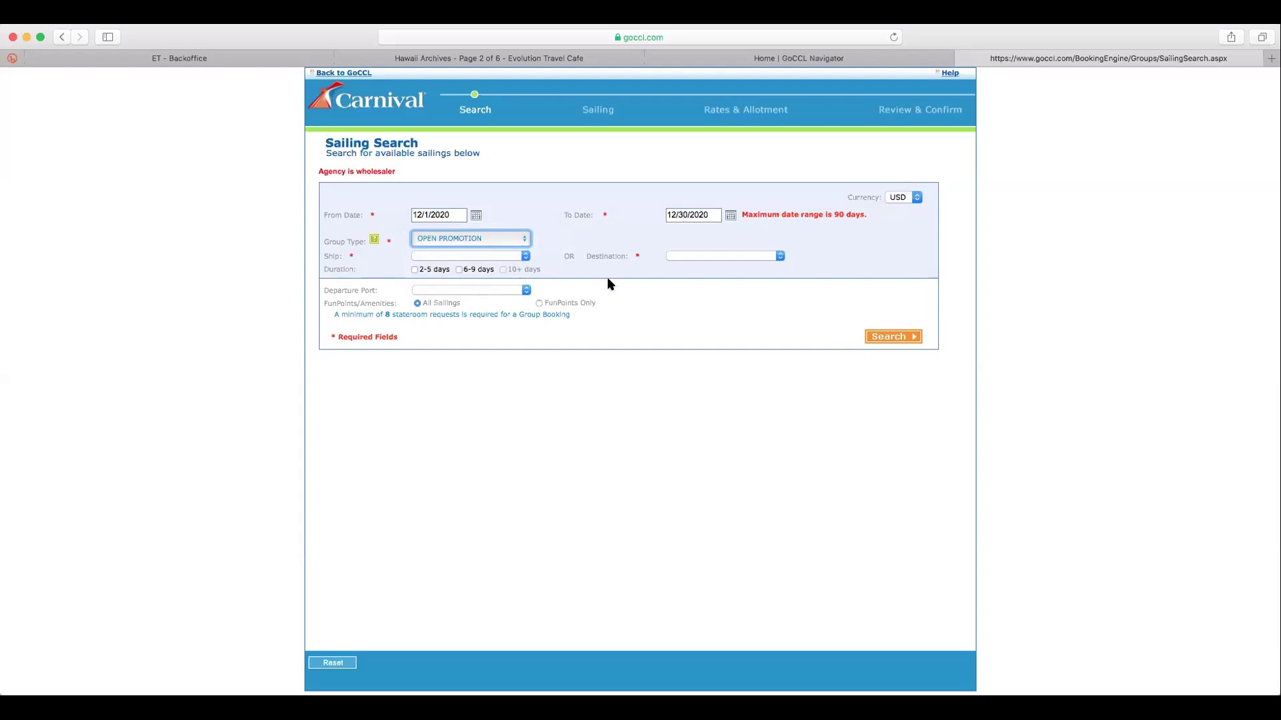
{"action": "left_click", "coordinate": [521, 257]}
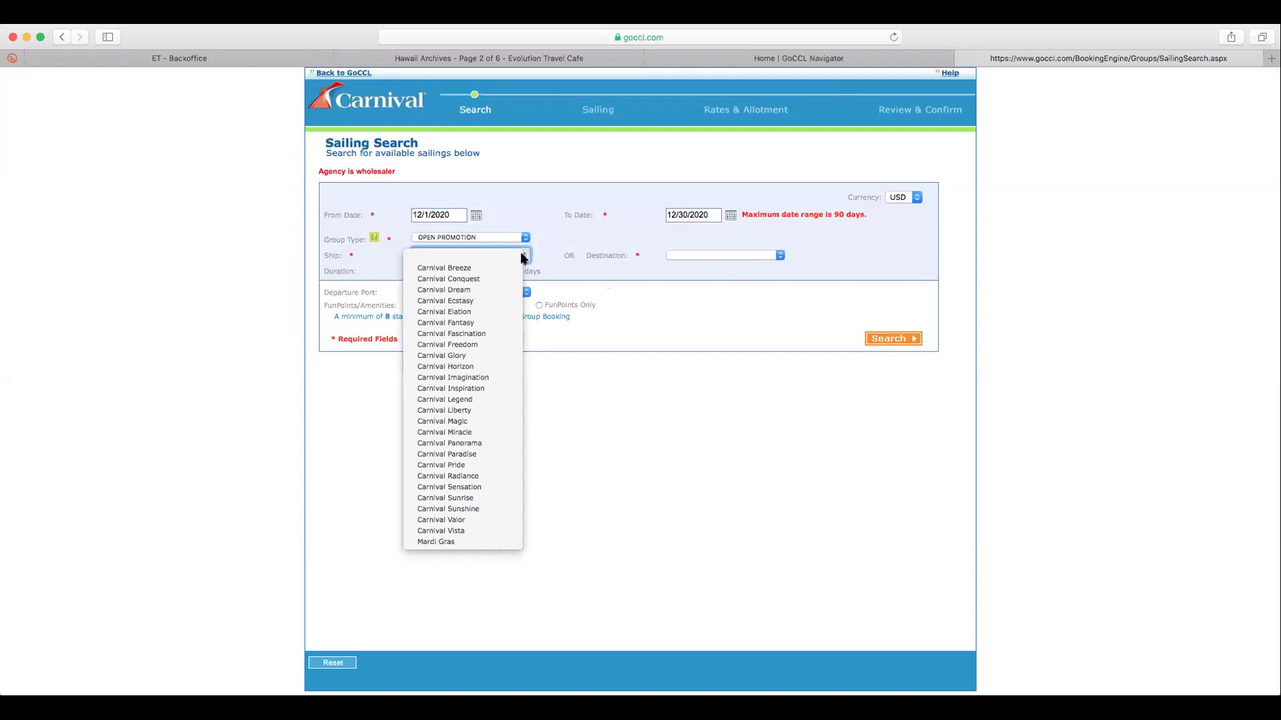
{"action": "left_click", "coordinate": [779, 256]}
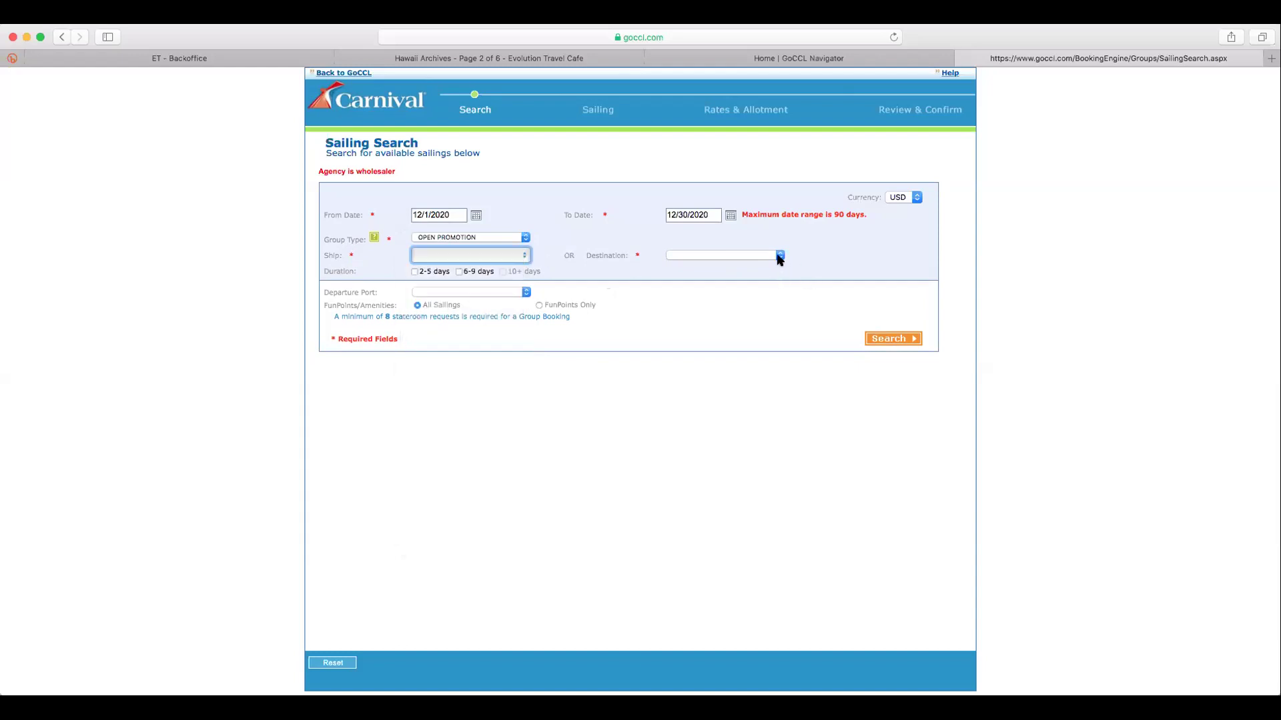
{"action": "left_click", "coordinate": [780, 256]}
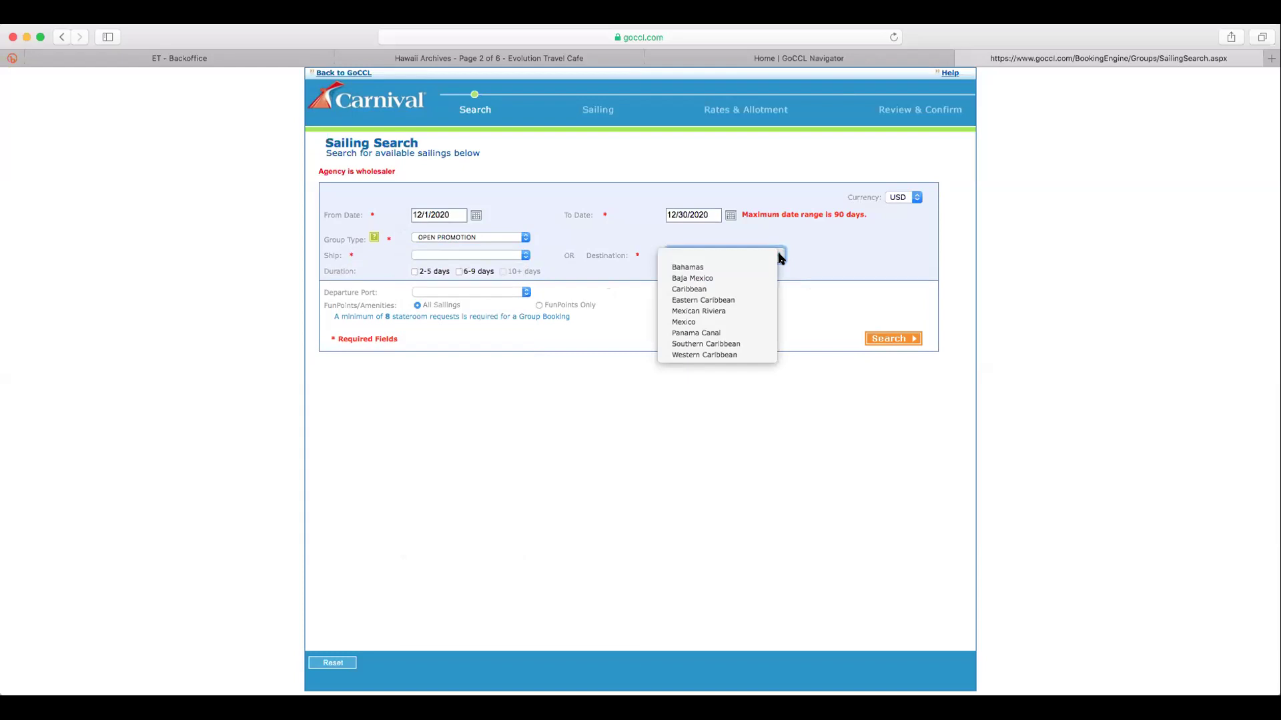
{"action": "left_click", "coordinate": [722, 289]}
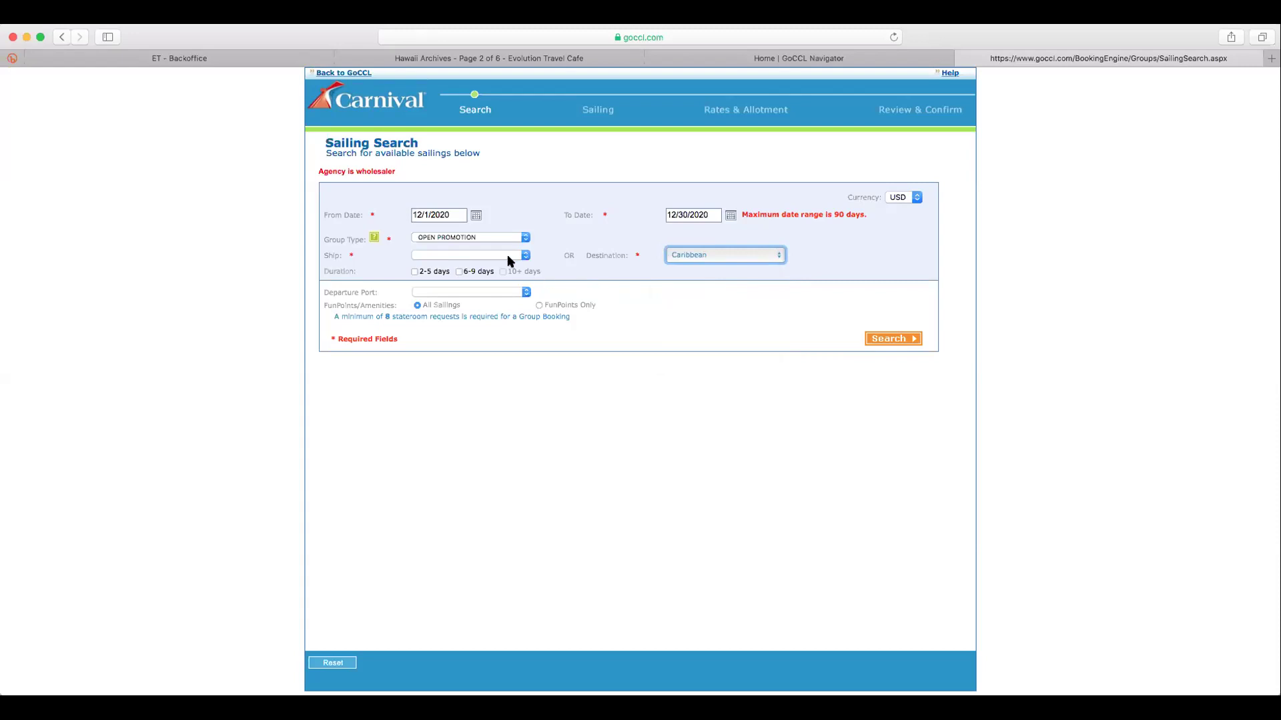
Limit the search to 2–5 day, FunPoints Only sailings from any port and run it
{"action": "left_click", "coordinate": [412, 266]}
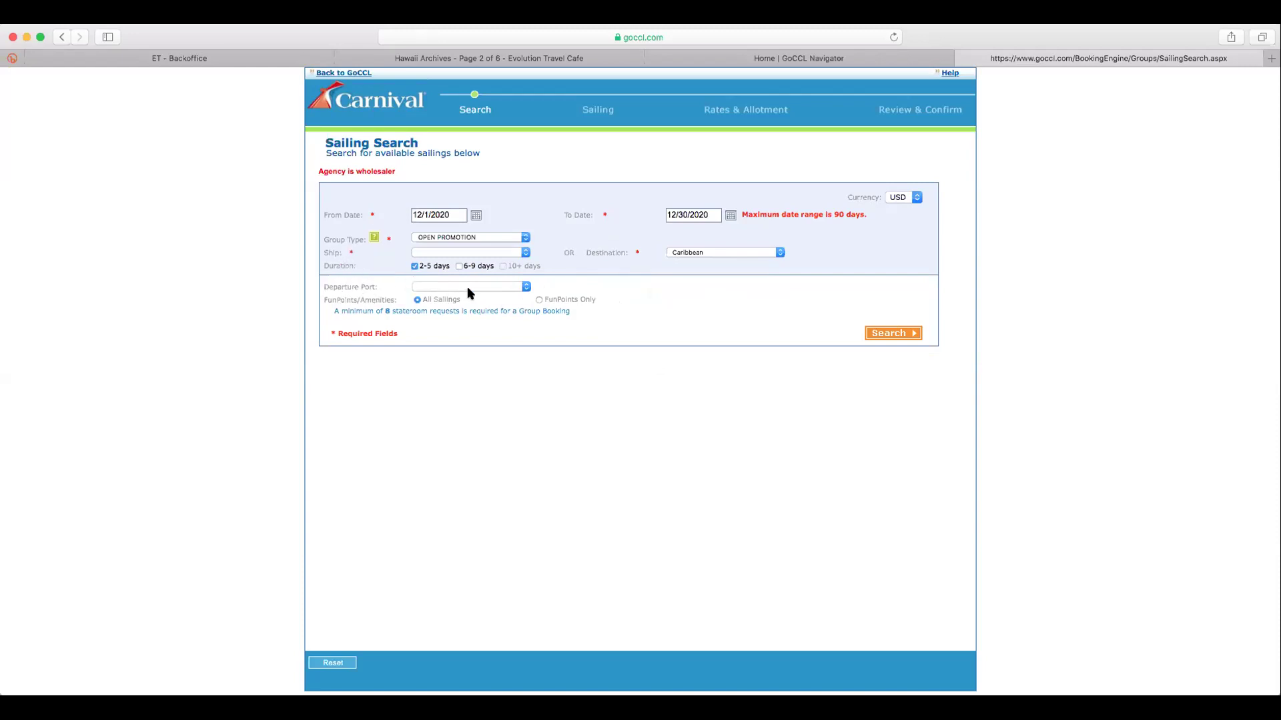
{"action": "left_click", "coordinate": [523, 287]}
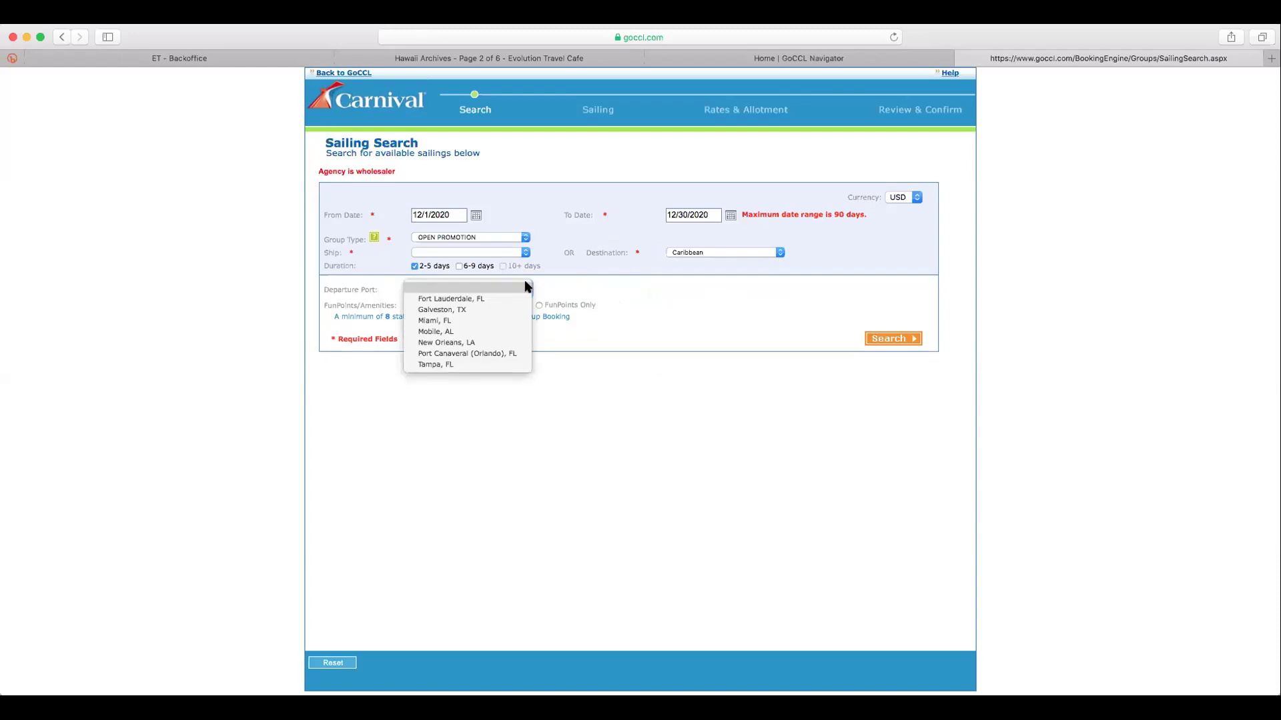
{"action": "left_click", "coordinate": [677, 313]}
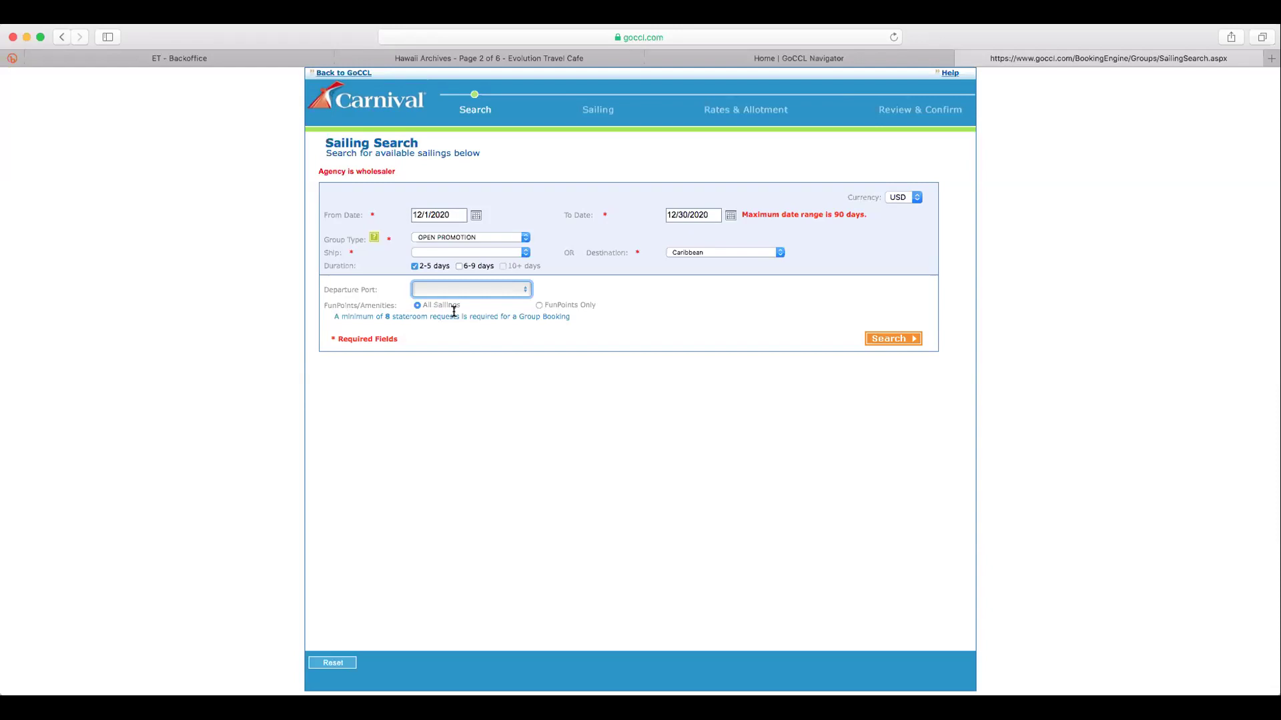
{"action": "left_click", "coordinate": [538, 300]}
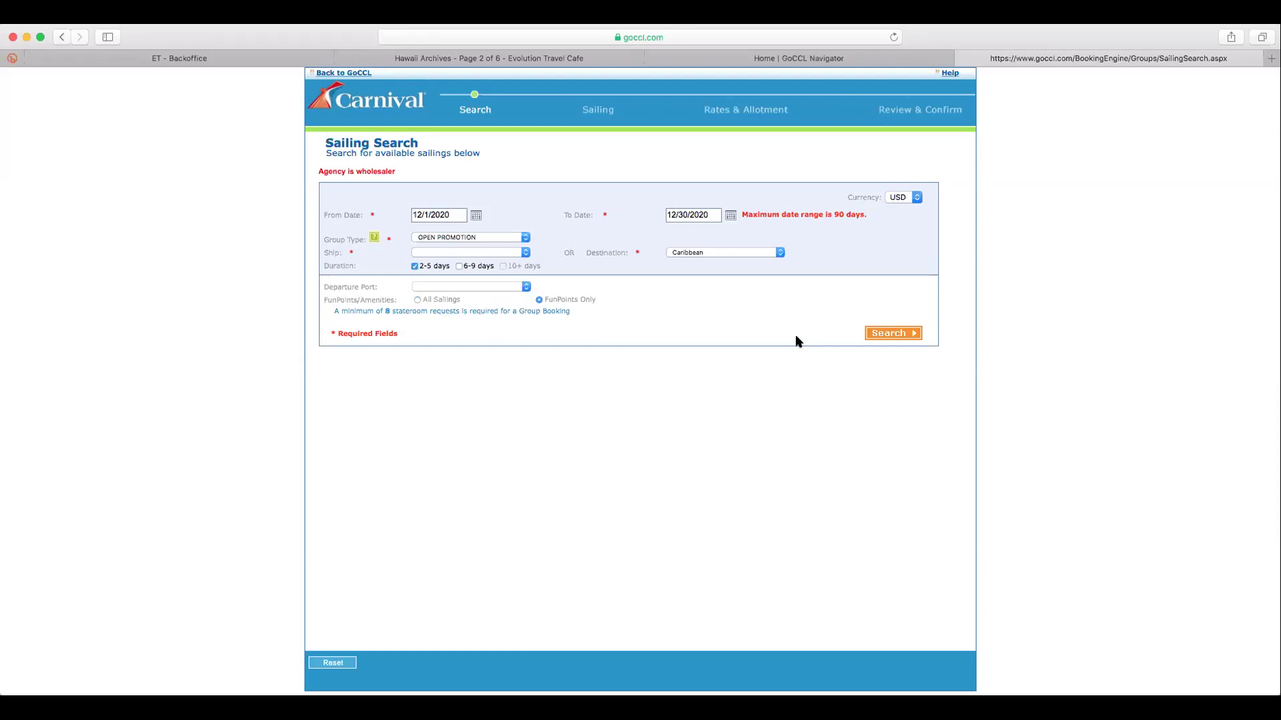
{"action": "left_click", "coordinate": [883, 334]}
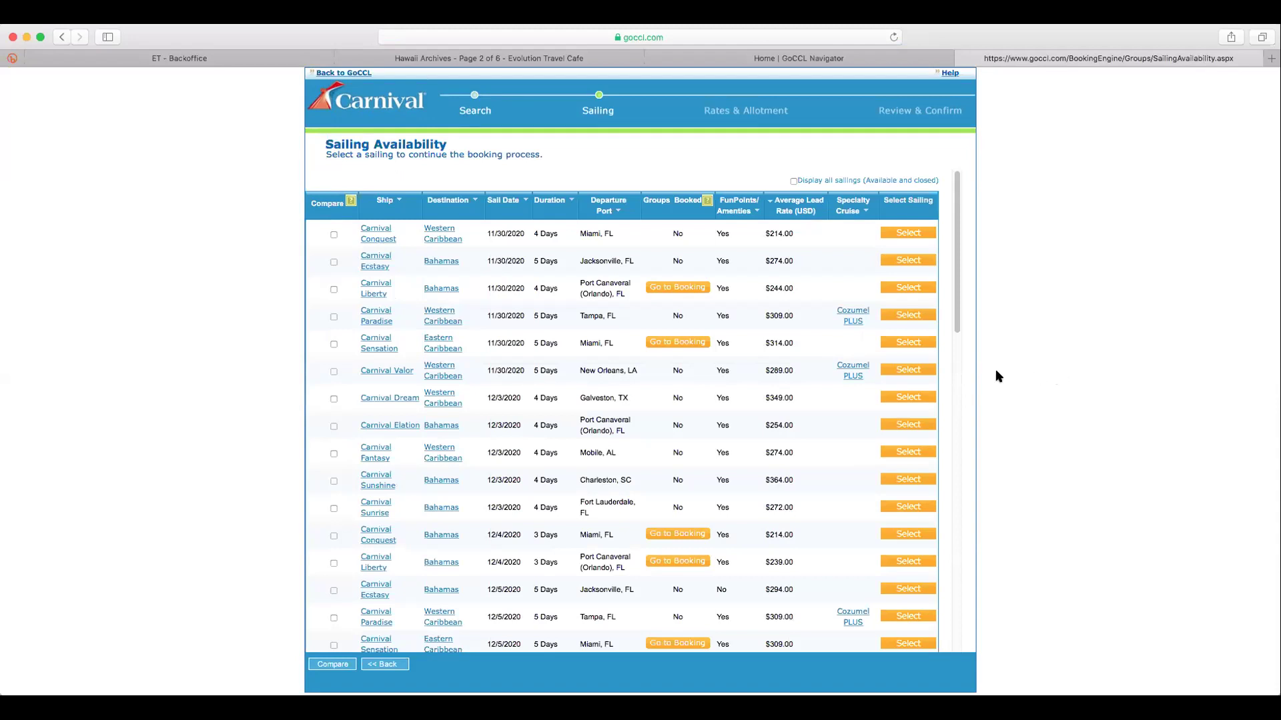
Scroll through the Sailing Availability results listing Carnival sailings from 11/30/2020
{"action": "scroll", "coordinate": [956, 329], "scroll_direction": "down", "scroll_amount": 2}
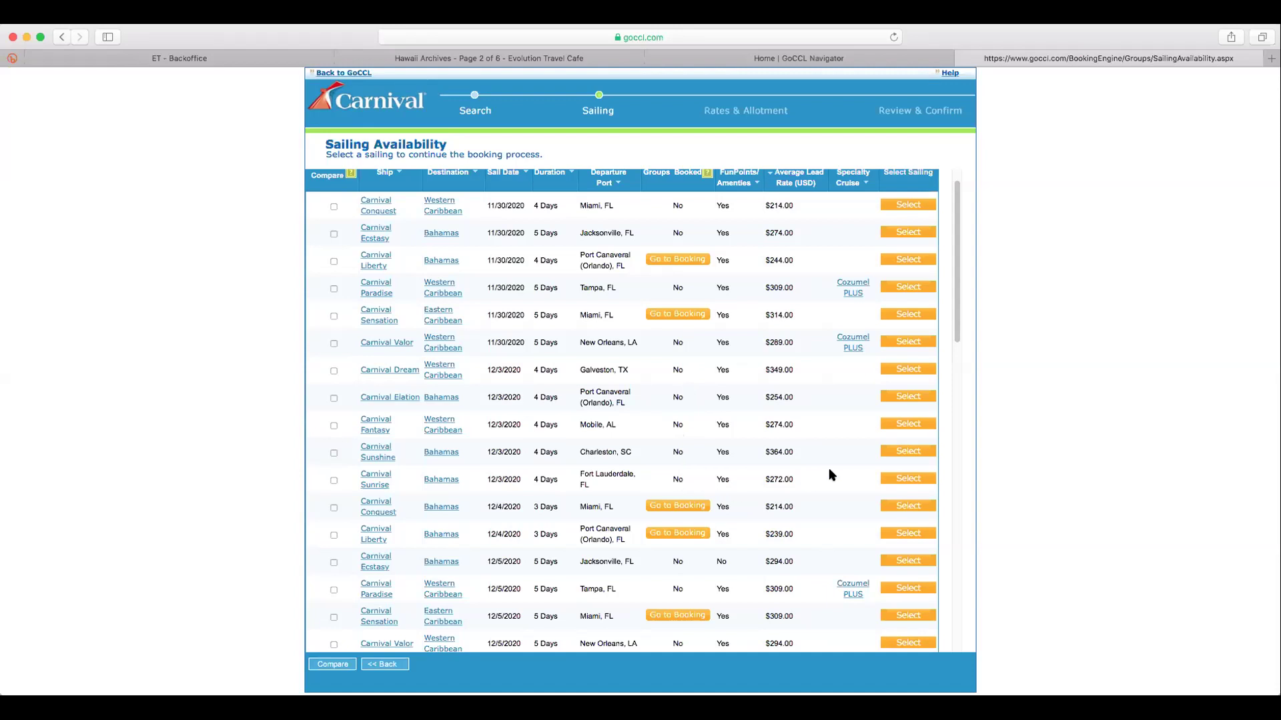
{"action": "left_click_drag", "start_coordinate": [956, 337], "coordinate": [953, 435]}
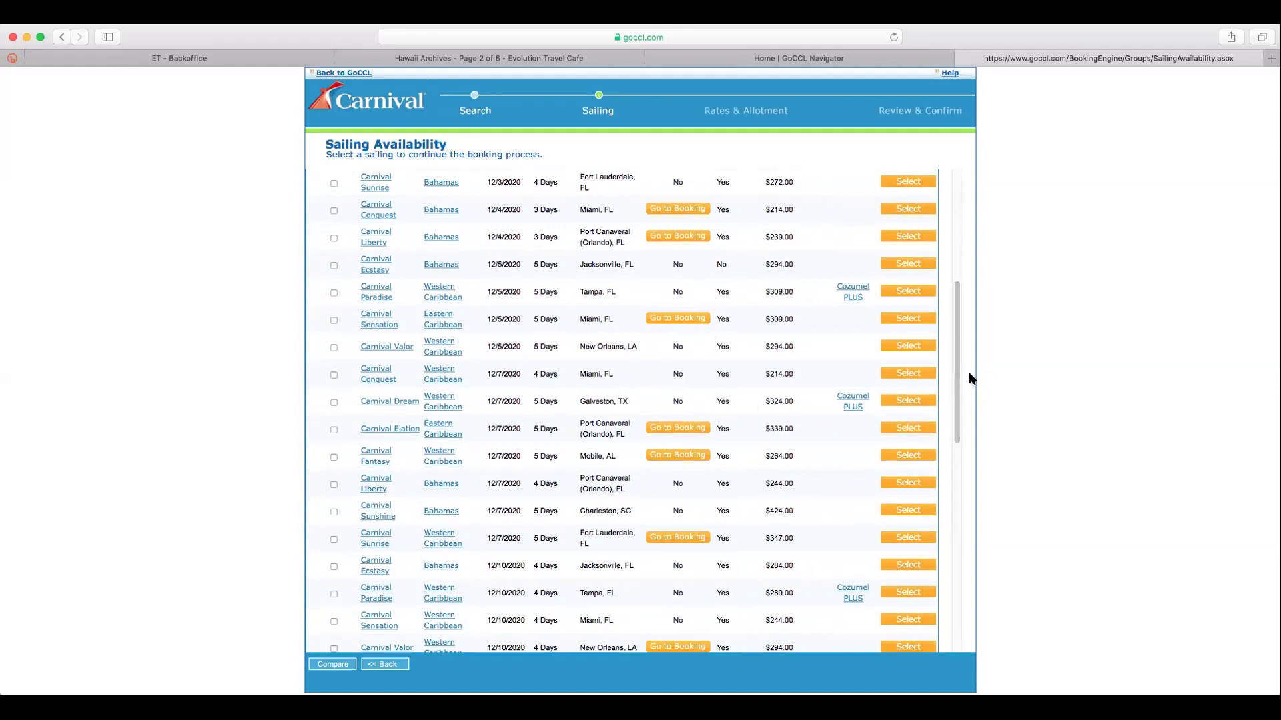
{"action": "left_click_drag", "start_coordinate": [957, 371], "coordinate": [958, 194]}
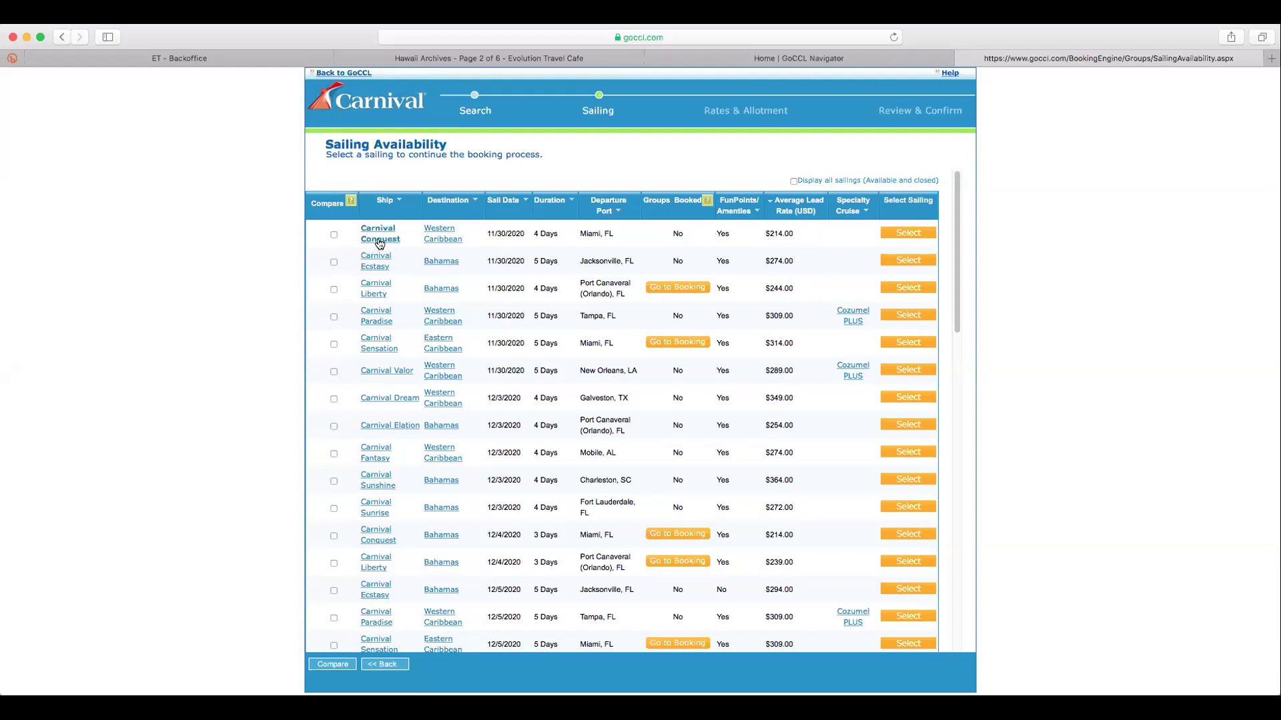
{"action": "left_click", "coordinate": [452, 242]}
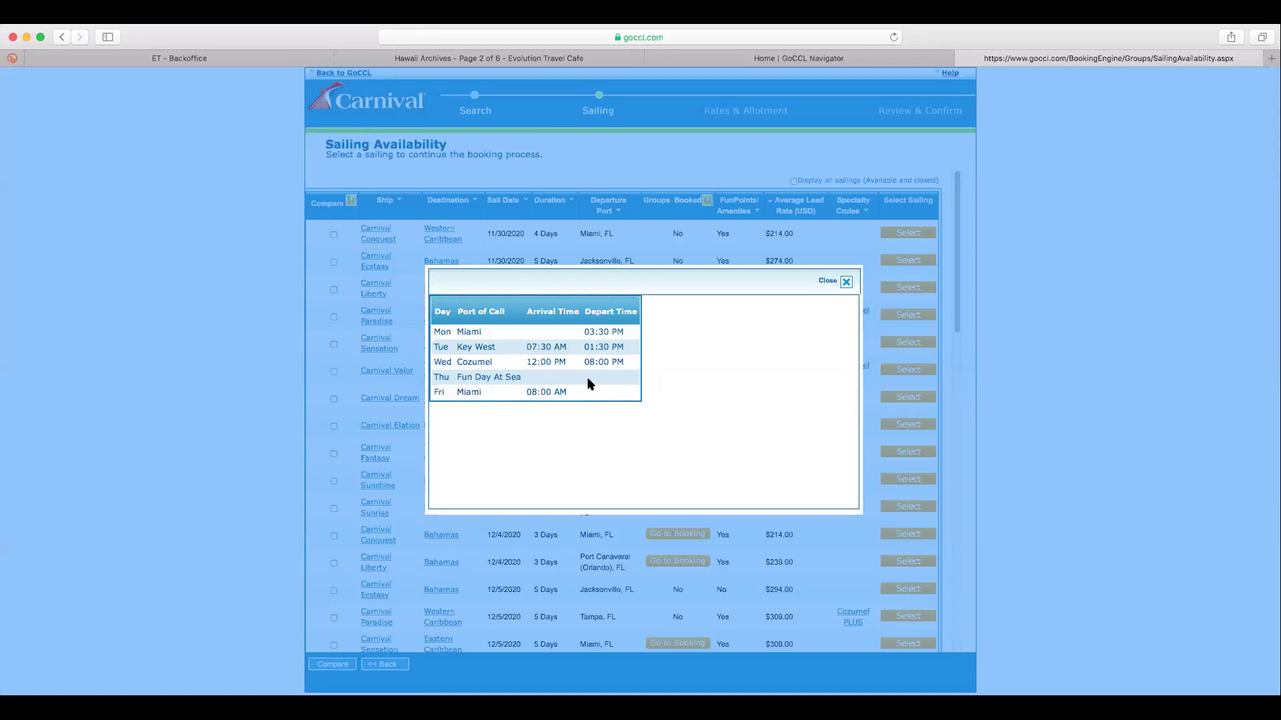
{"action": "left_click", "coordinate": [845, 283]}
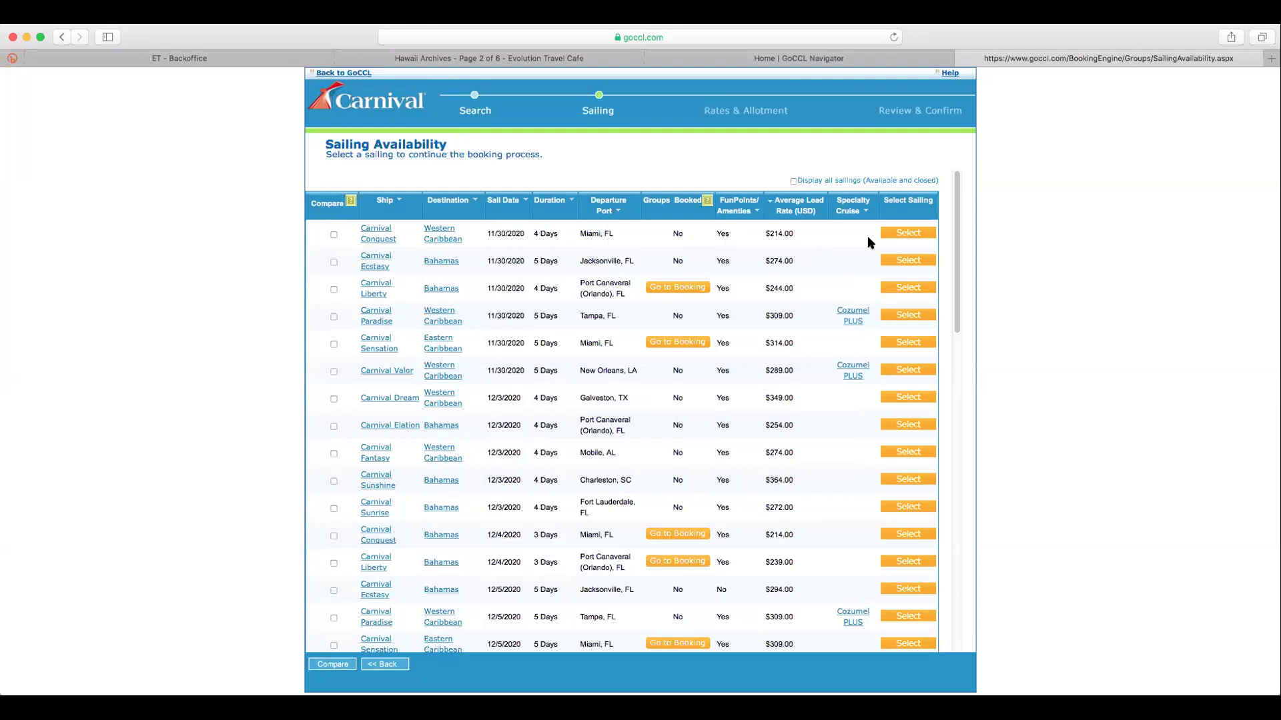
Select the 11/30/2020 Carnival Conquest sailing, enter 'test', and type an alternate agency phone number
{"action": "left_click", "coordinate": [911, 233]}
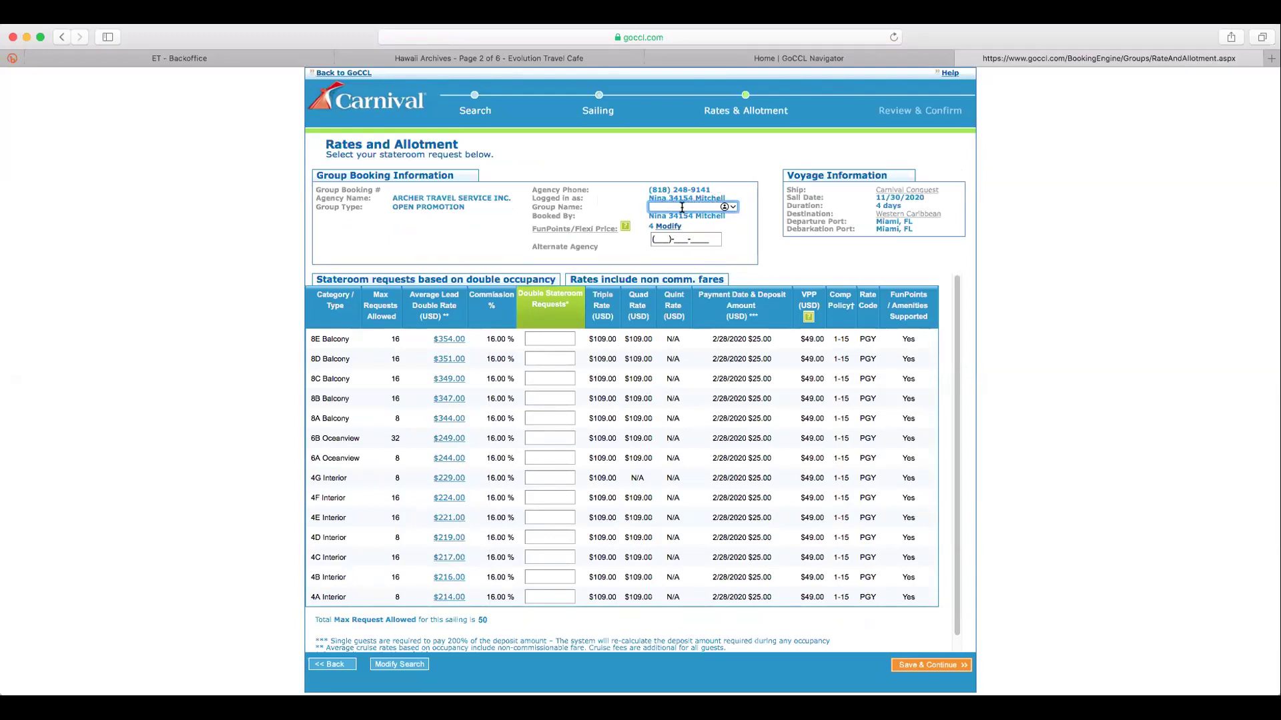
{"action": "type", "text": "test"}
{"action": "left_click", "coordinate": [661, 238]}
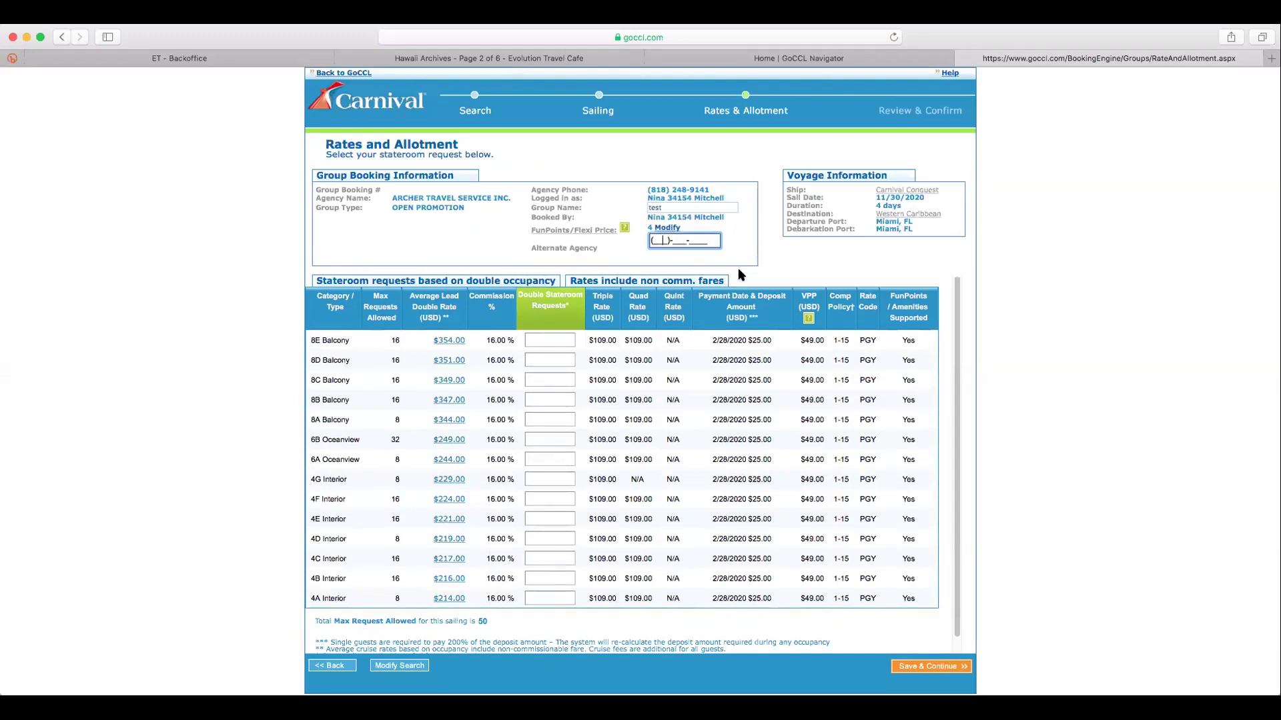
{"action": "type", "text": "888"}
{"action": "key", "text": "BackSpace"}
{"action": "key", "text": "BackSpace"}
{"action": "key", "text": "BackSpace"}
{"action": "left_click", "coordinate": [466, 641]}
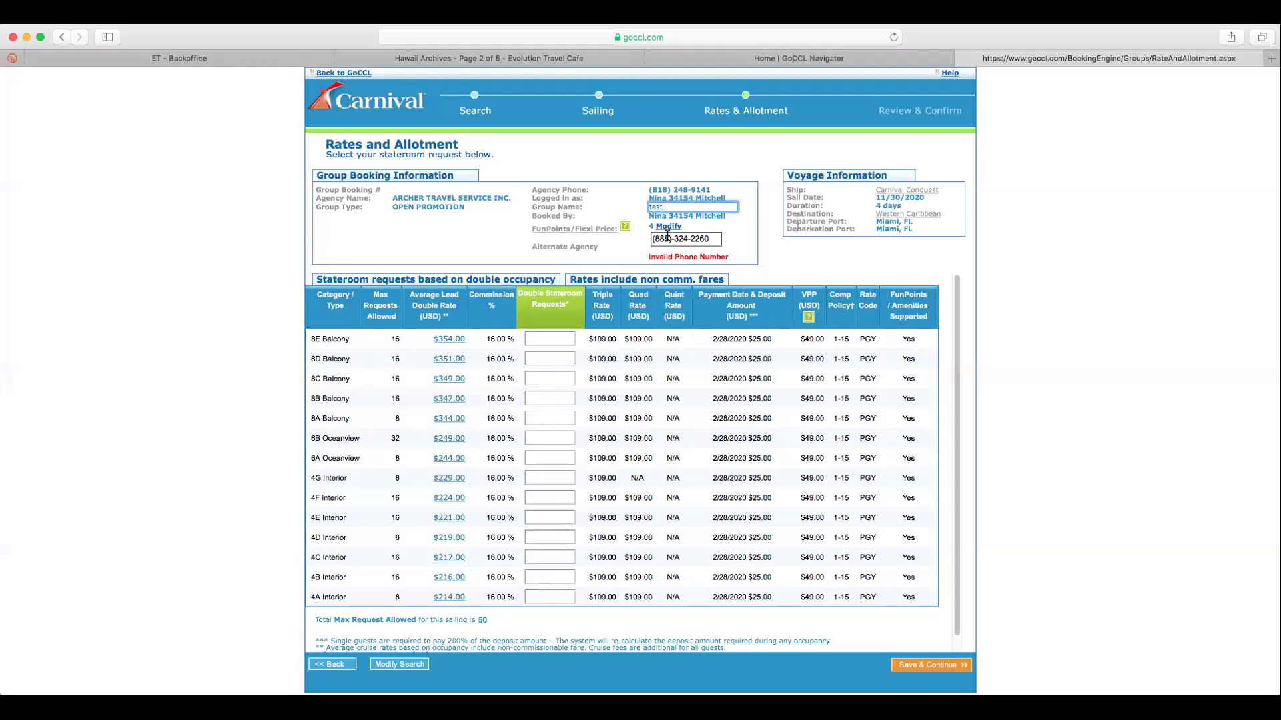
Edit the invalid alternate agency phone number, then empty the field entirely to clear the error
{"action": "left_click_drag", "start_coordinate": [661, 239], "coordinate": [652, 240]}
{"action": "key", "text": "BackSpace"}
{"action": "type", "text": "313"}
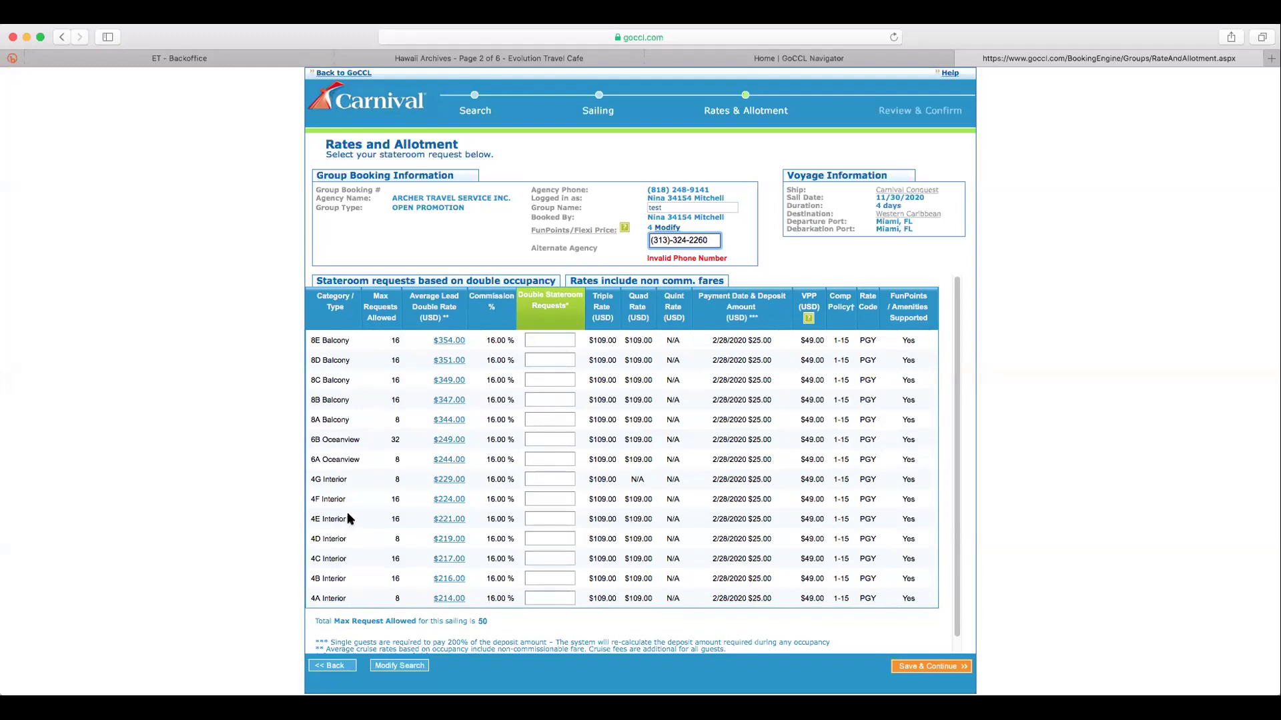
{"action": "left_click", "coordinate": [447, 599]}
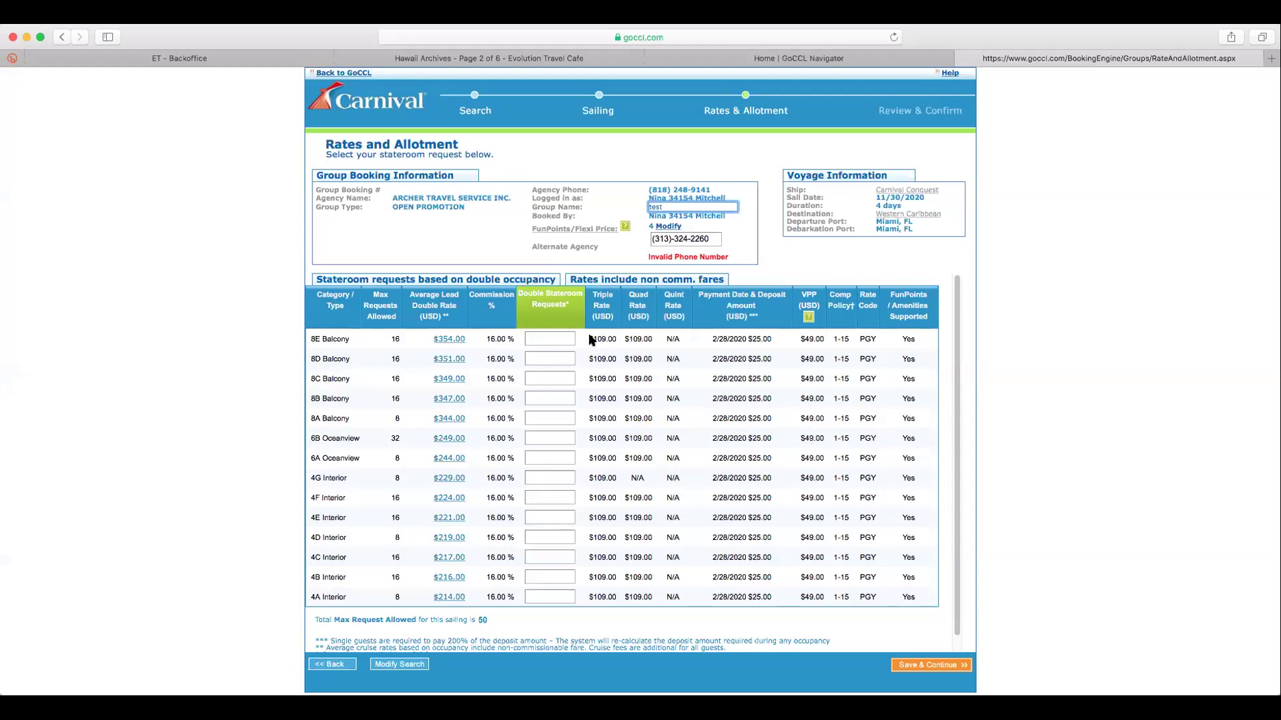
{"action": "left_click", "coordinate": [688, 239]}
{"action": "key", "text": "BackSpace"}
{"action": "key", "text": "BackSpace"}
{"action": "key", "text": "BackSpace"}
{"action": "key", "text": "BackSpace"}
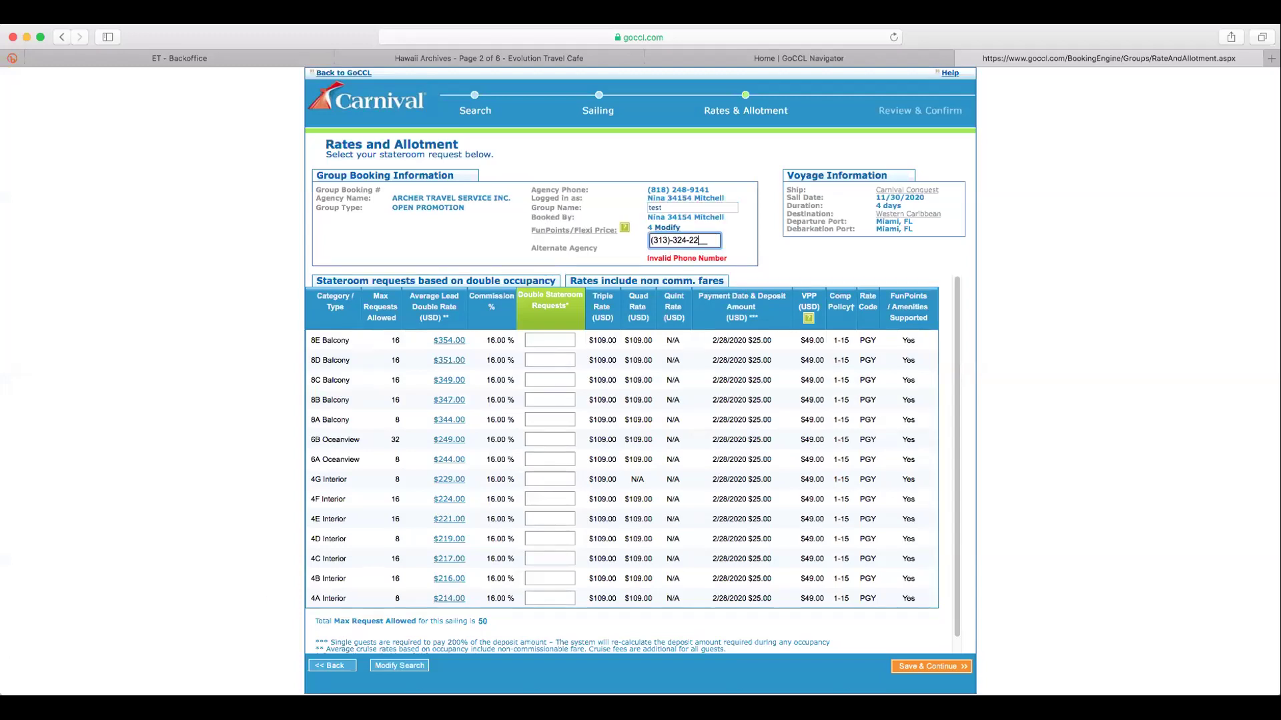
{"action": "key", "text": "BackSpace"}
{"action": "key", "text": "BackSpace"}
{"action": "key", "text": "BackSpace"}
{"action": "key", "text": "BackSpace"}
{"action": "key", "text": "BackSpace"}
{"action": "key", "text": "BackSpace"}
{"action": "left_click", "coordinate": [449, 600]}
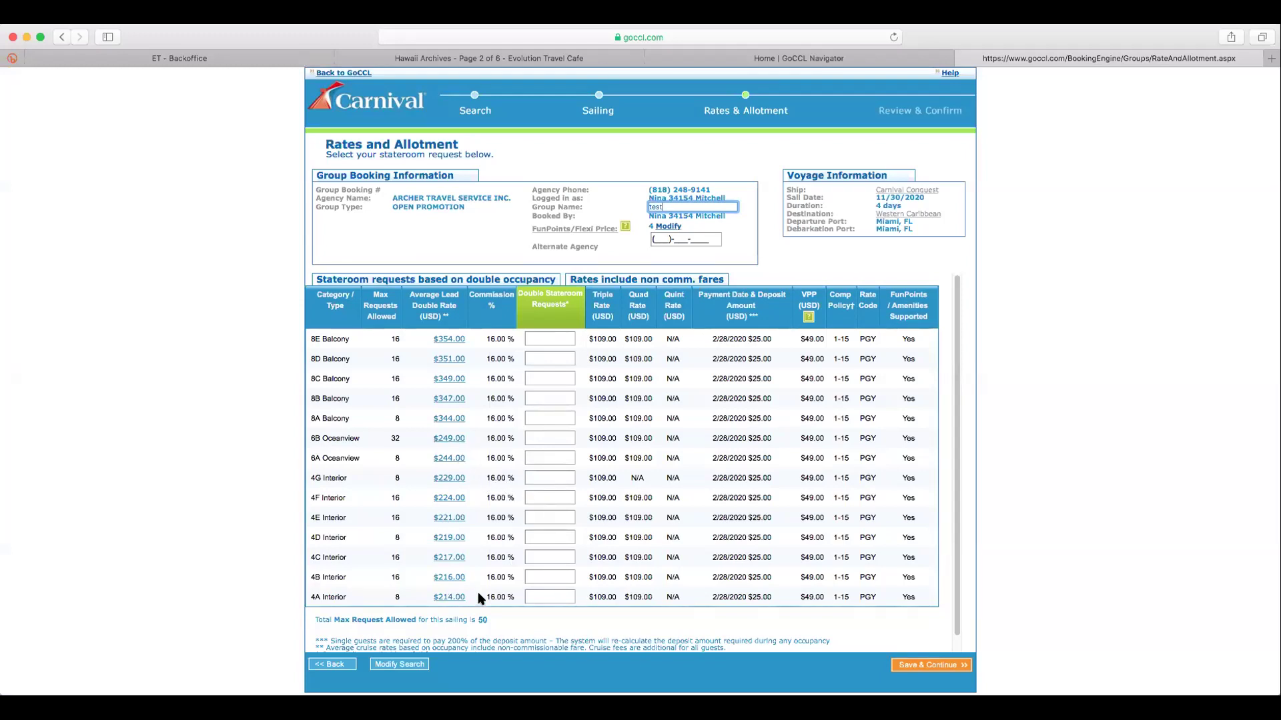
{"action": "left_click", "coordinate": [561, 597]}
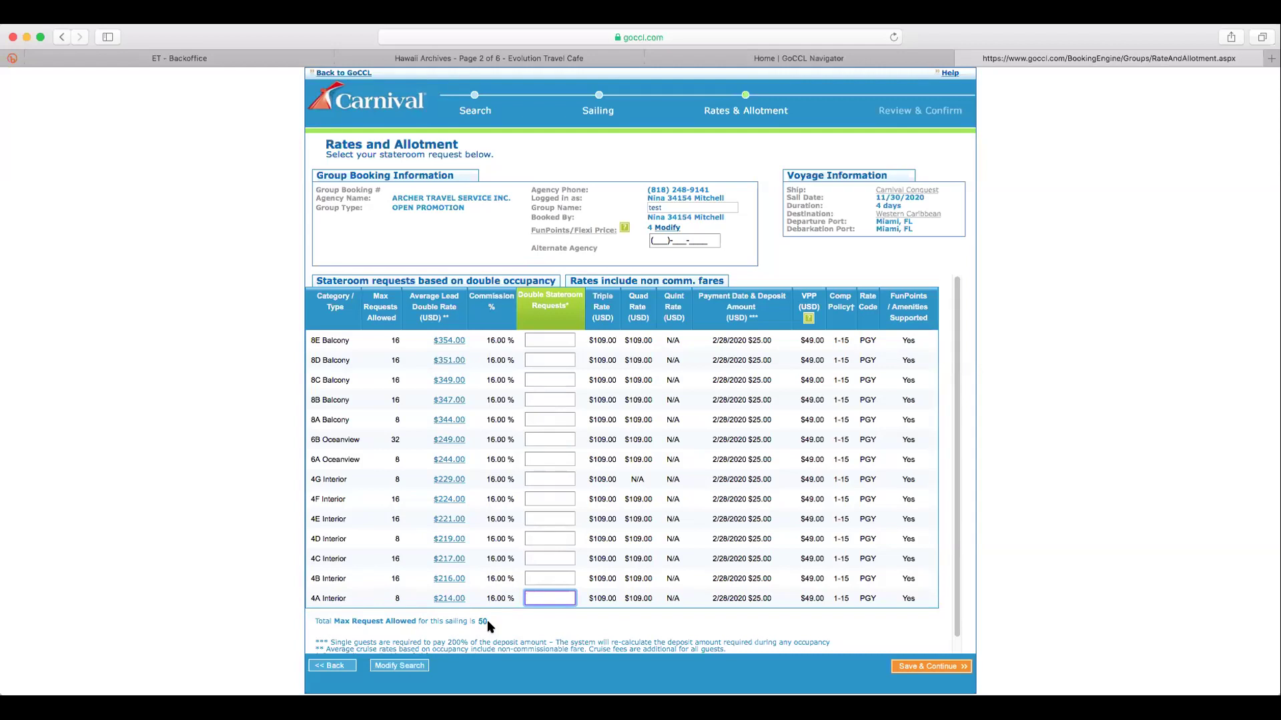
{"action": "left_click", "coordinate": [956, 639]}
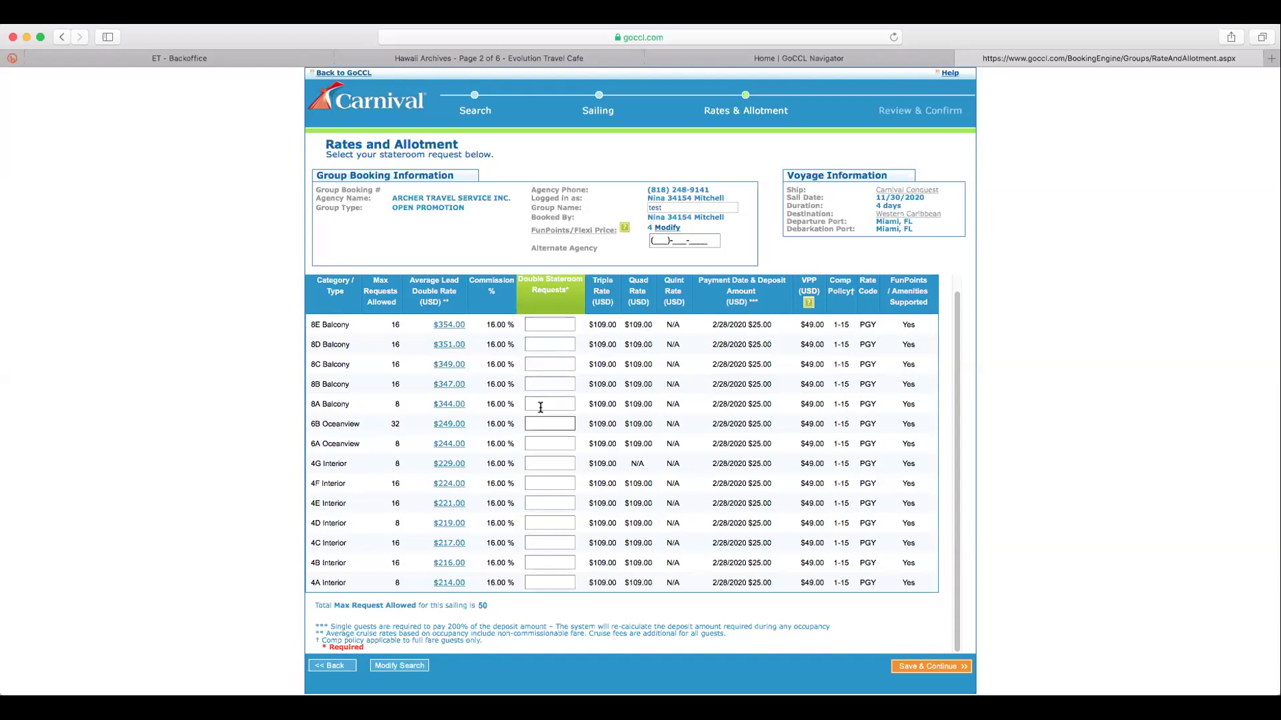
Enter 4 in the 4A Interior, 6A Oceanview and 8A Balcony double request boxes, totalling 12
{"action": "left_click", "coordinate": [546, 583]}
{"action": "type", "text": "4"}
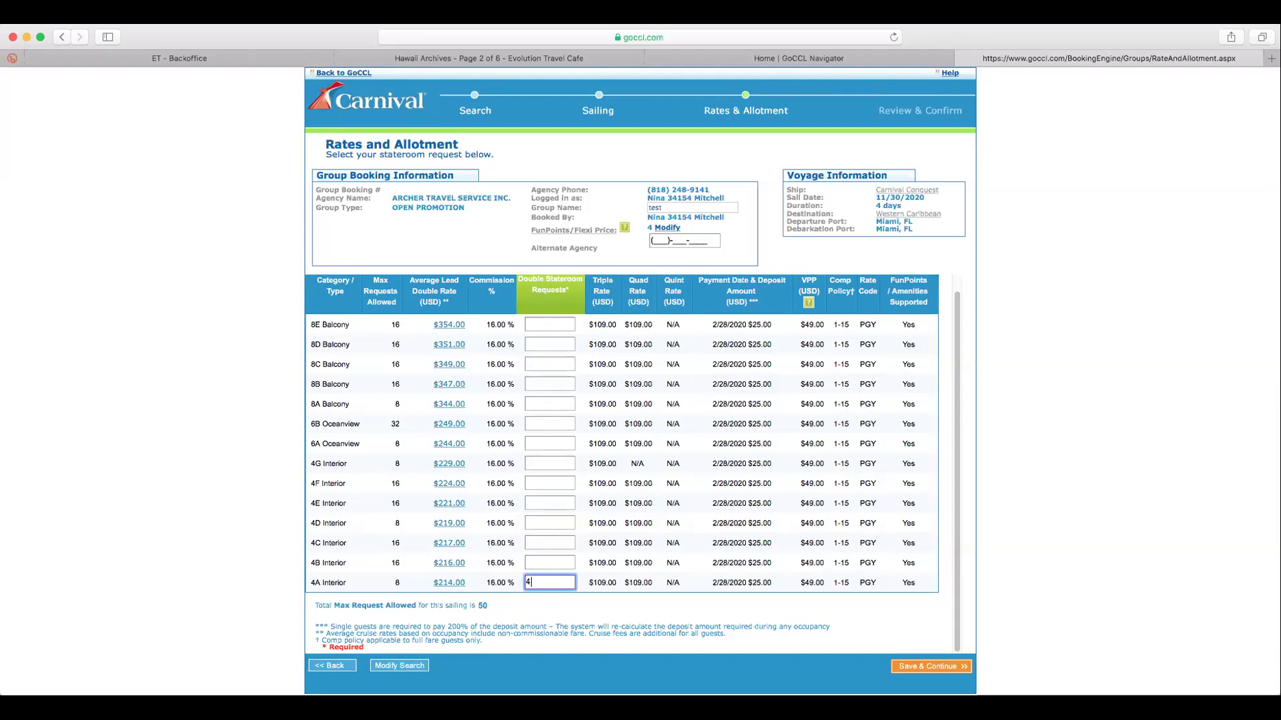
{"action": "left_click", "coordinate": [537, 442]}
{"action": "type", "text": "4"}
{"action": "left_click", "coordinate": [549, 398]}
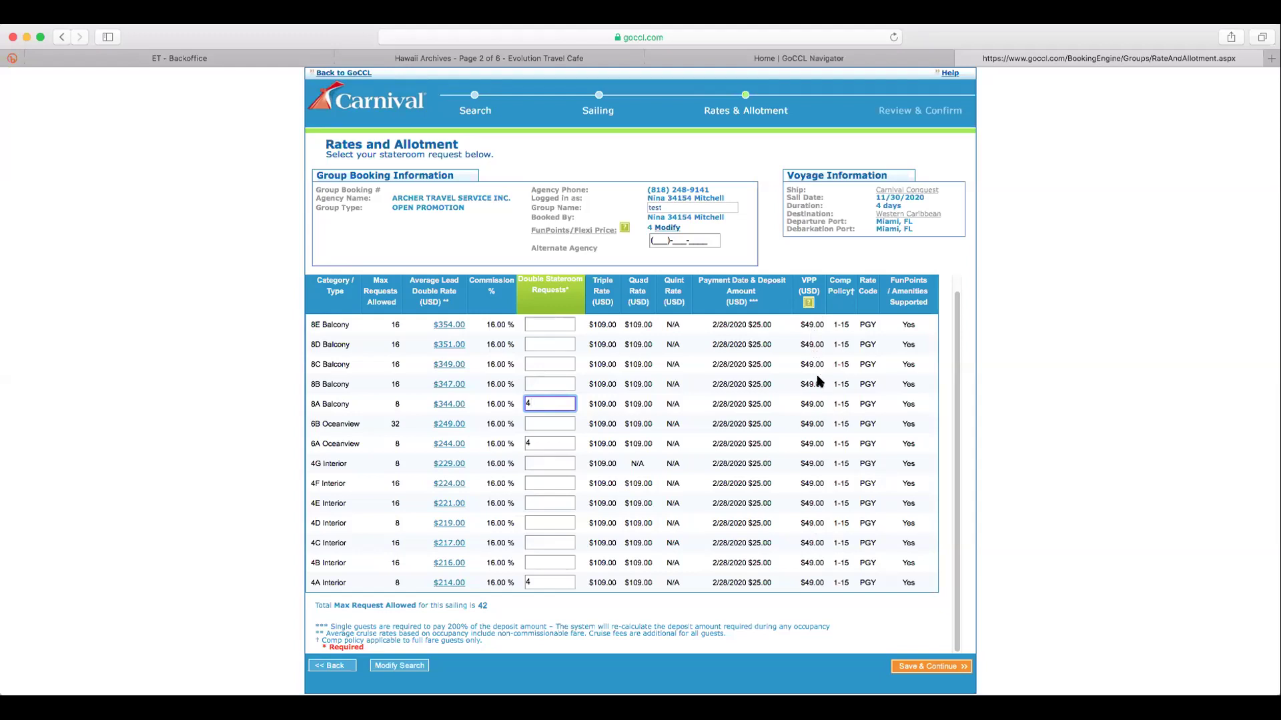
{"action": "mouse_move", "coordinate": [807, 303]}
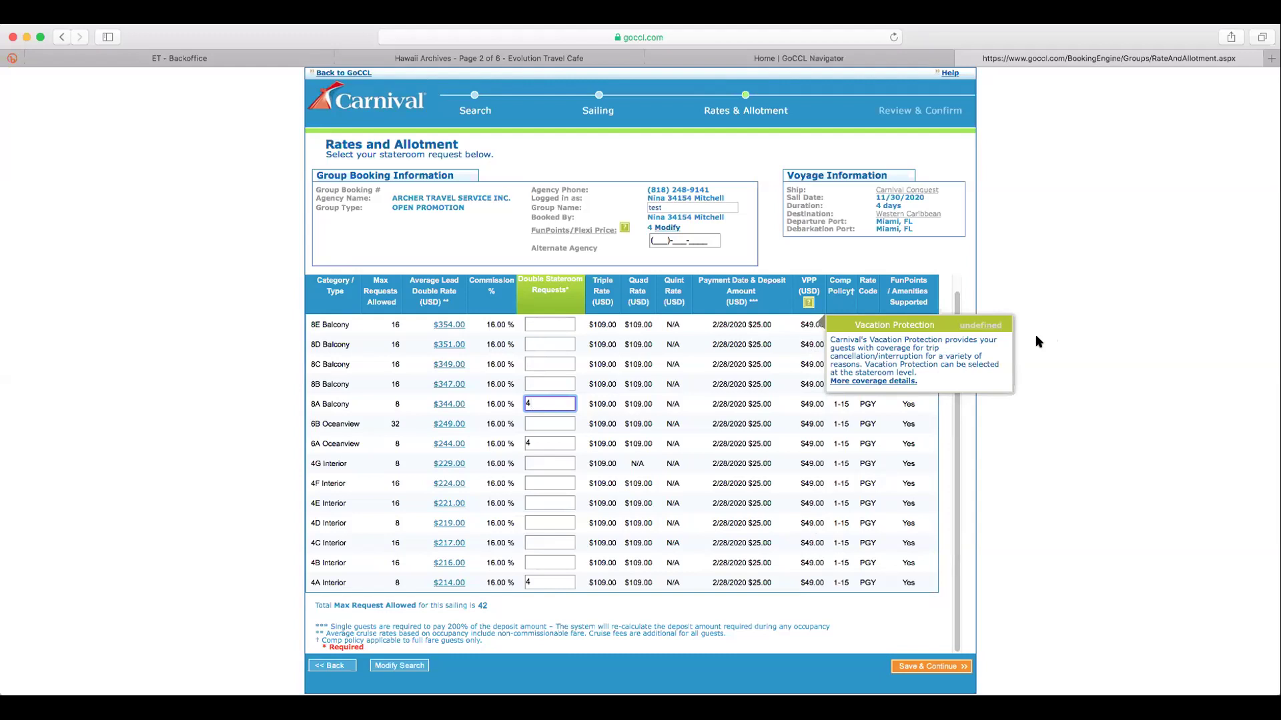
Commit the 8A Balcony request and dismiss the Vacation Protection info box
{"action": "left_click", "coordinate": [1018, 283]}
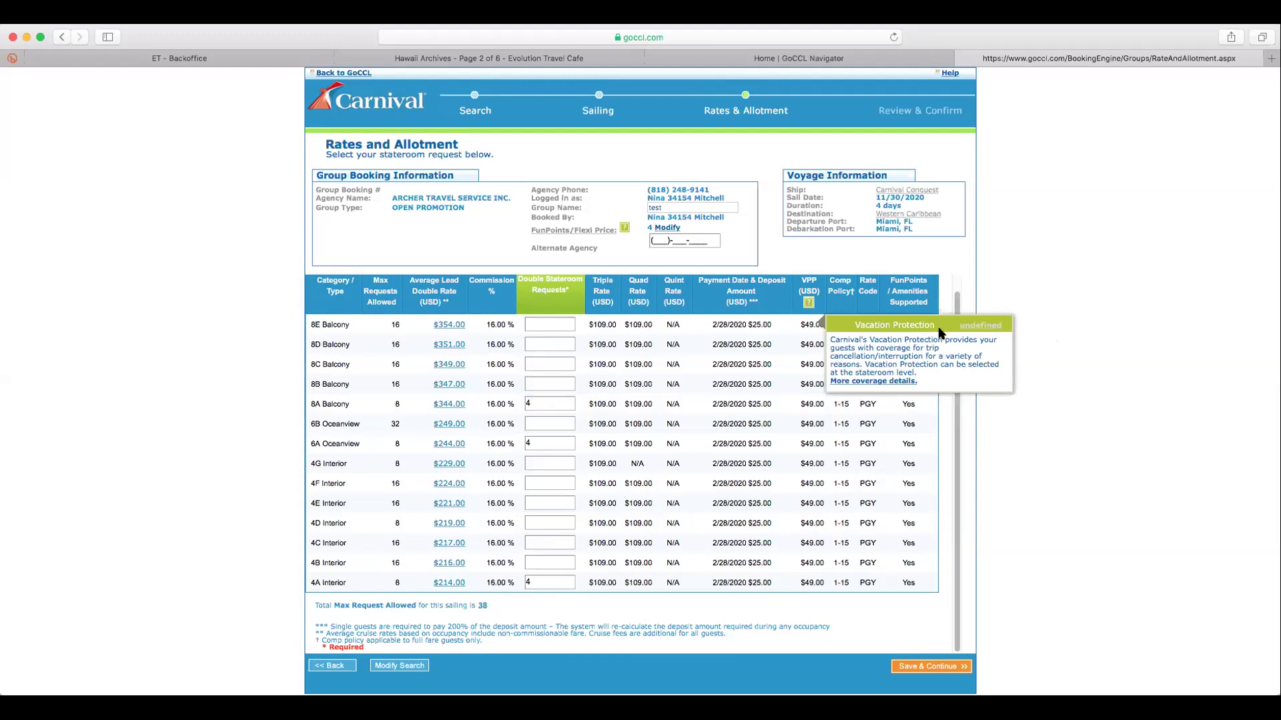
{"action": "left_click", "coordinate": [975, 329]}
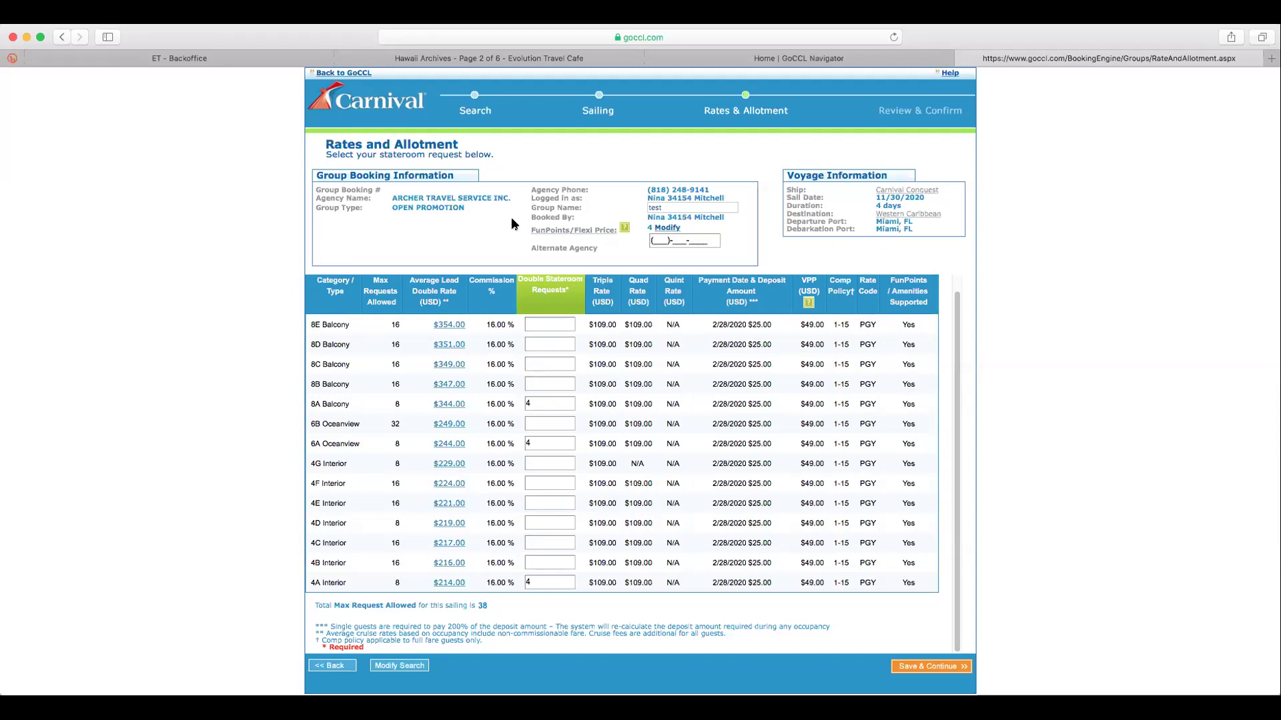
Open the FunPoints/Flexi Price document, allowing the download from goccl.com
{"action": "left_click", "coordinate": [563, 232]}
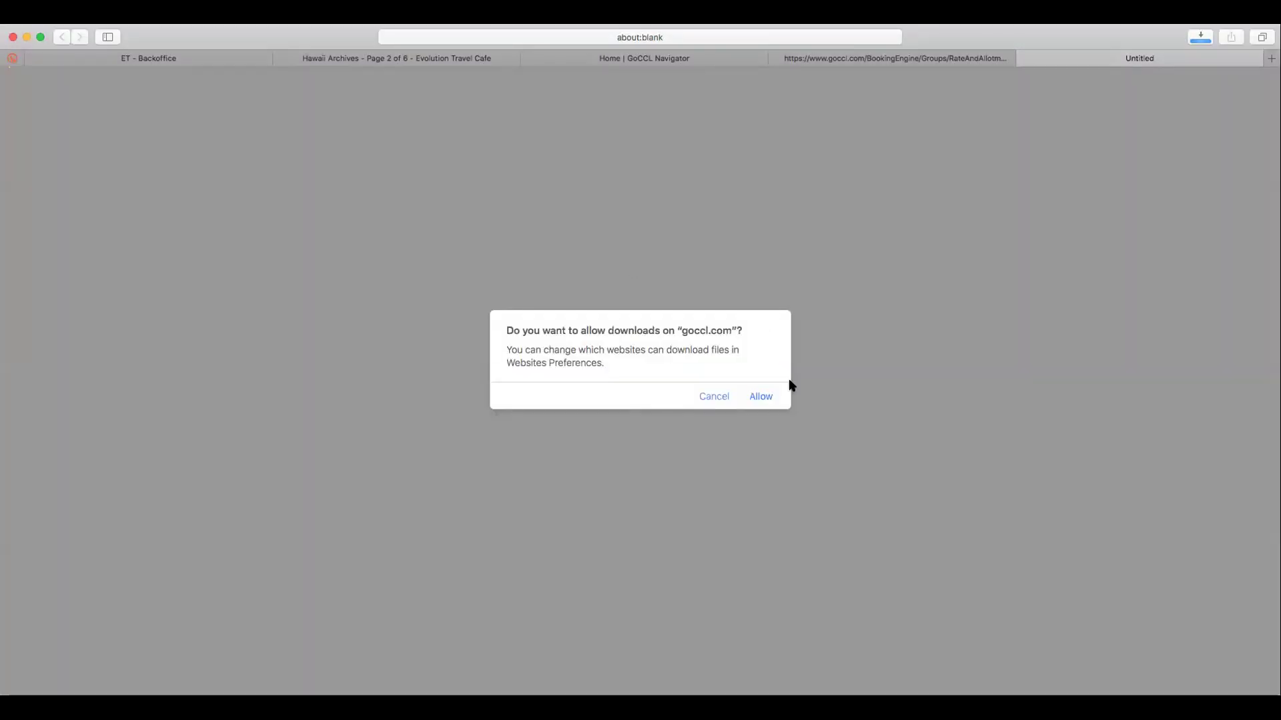
{"action": "left_click", "coordinate": [761, 396]}
{"action": "left_click", "coordinate": [762, 396]}
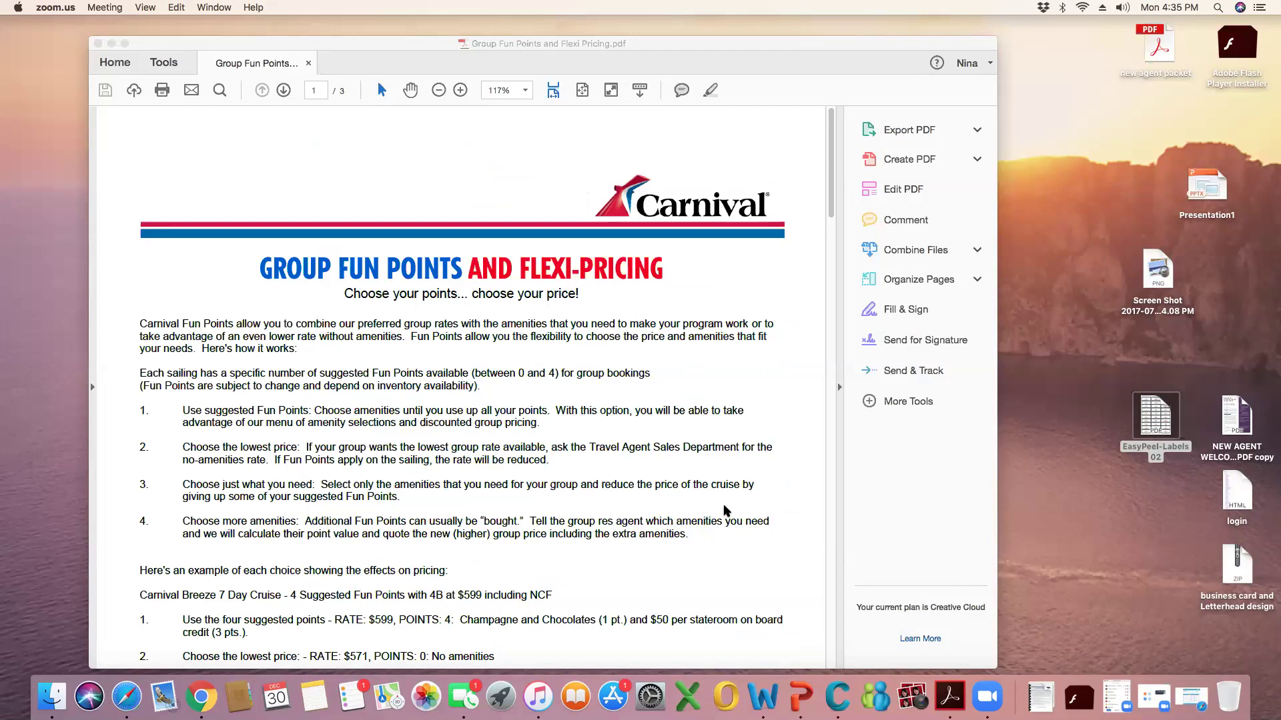
Scroll the PDF to page 2's chart of FunPoints complimentaries, promotions and onboard credit costs
{"action": "scroll", "coordinate": [726, 511], "scroll_direction": "down", "scroll_amount": 3}
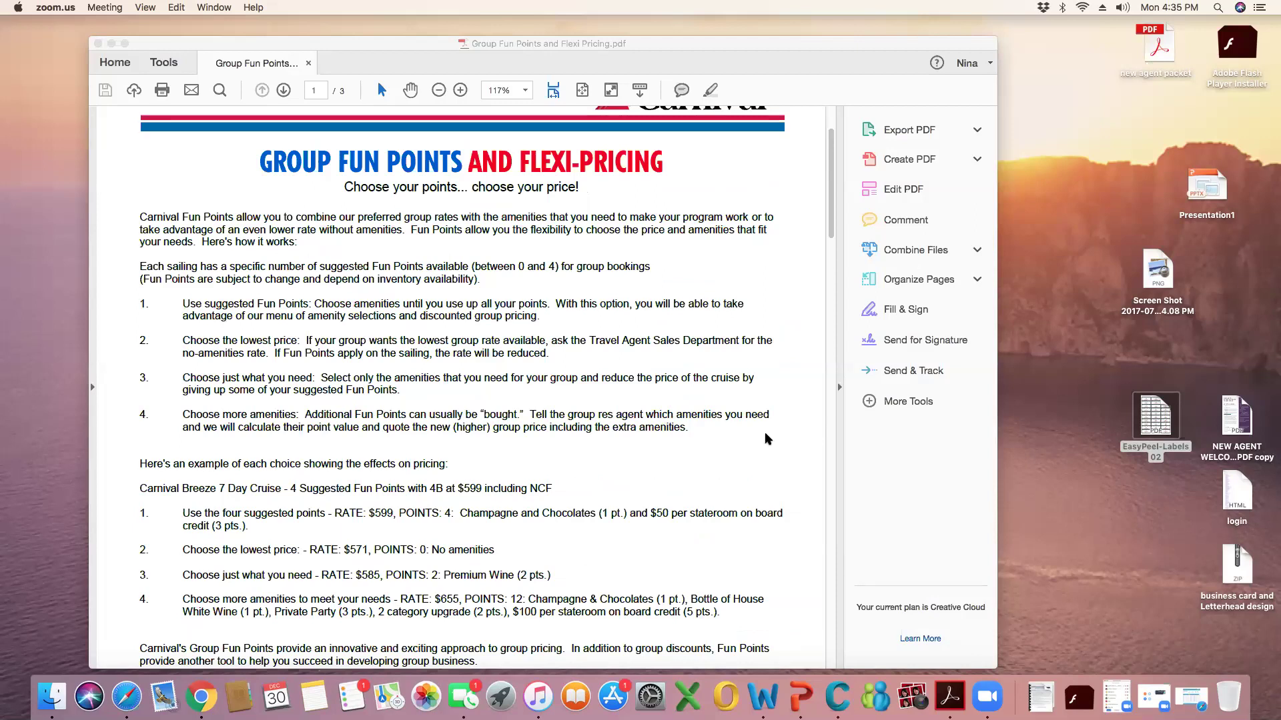
{"action": "scroll", "coordinate": [767, 438], "scroll_direction": "up", "scroll_amount": 2}
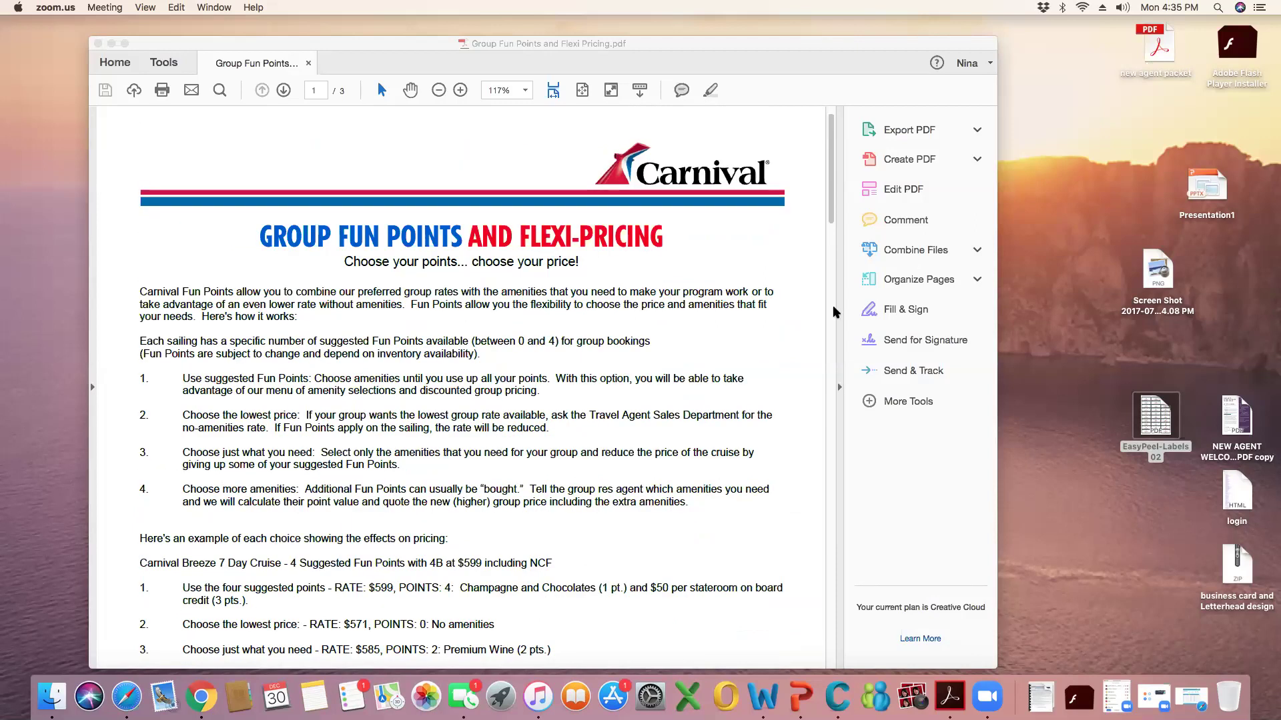
{"action": "left_click", "coordinate": [830, 231]}
{"action": "scroll", "coordinate": [829, 231], "scroll_direction": "down", "scroll_amount": 3}
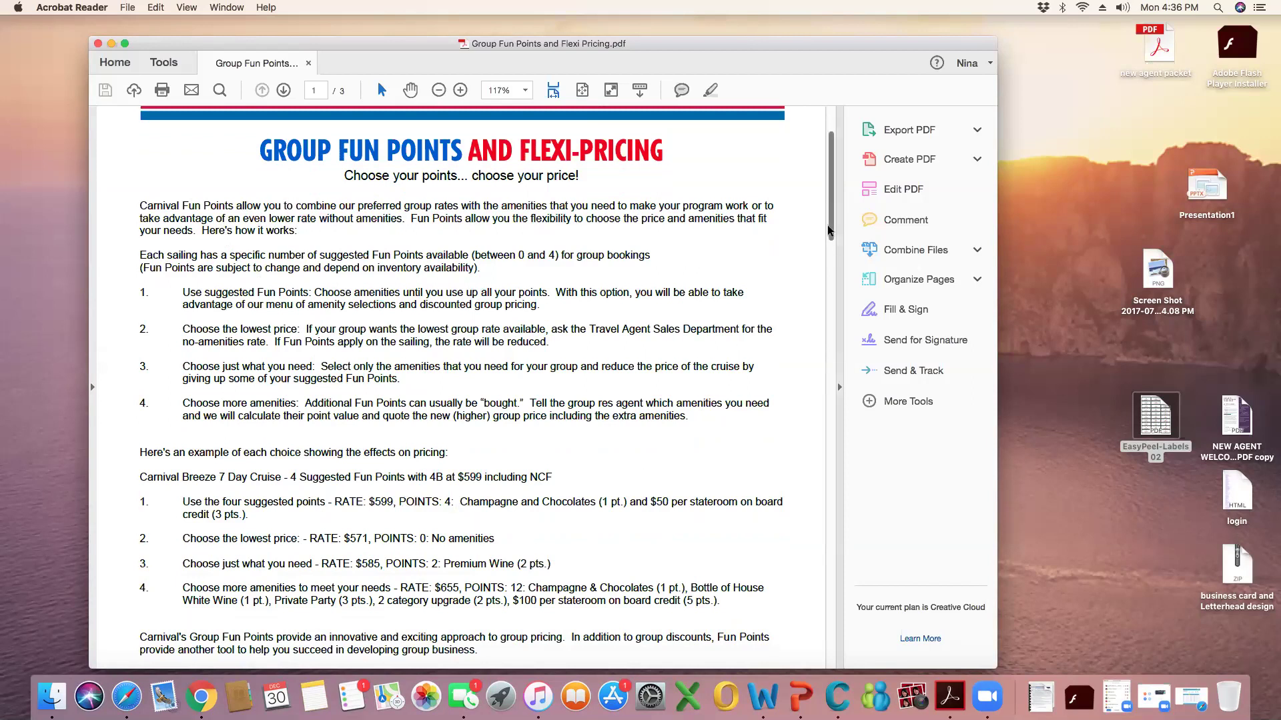
{"action": "left_click_drag", "start_coordinate": [830, 238], "coordinate": [803, 395]}
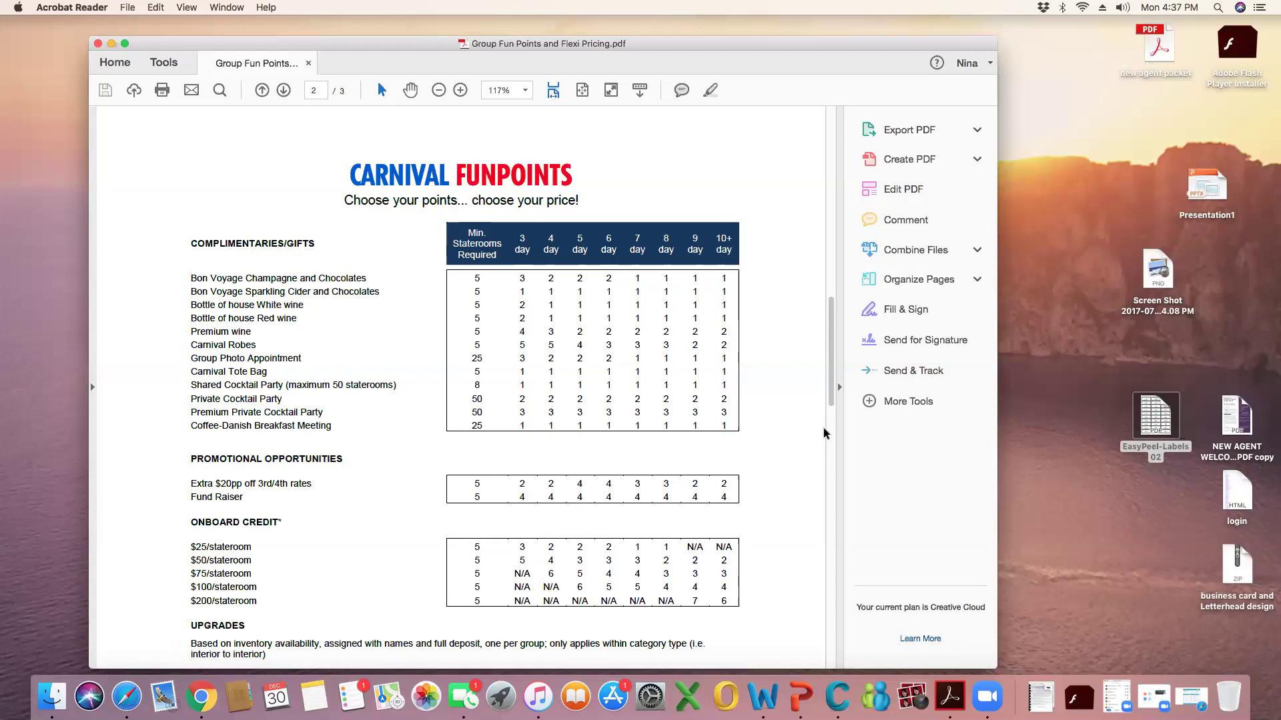
Scroll page 2 of the FunPoints PDF down to the upgrades, bonus commission and closing notes
{"action": "left_click_drag", "start_coordinate": [831, 394], "coordinate": [788, 443]}
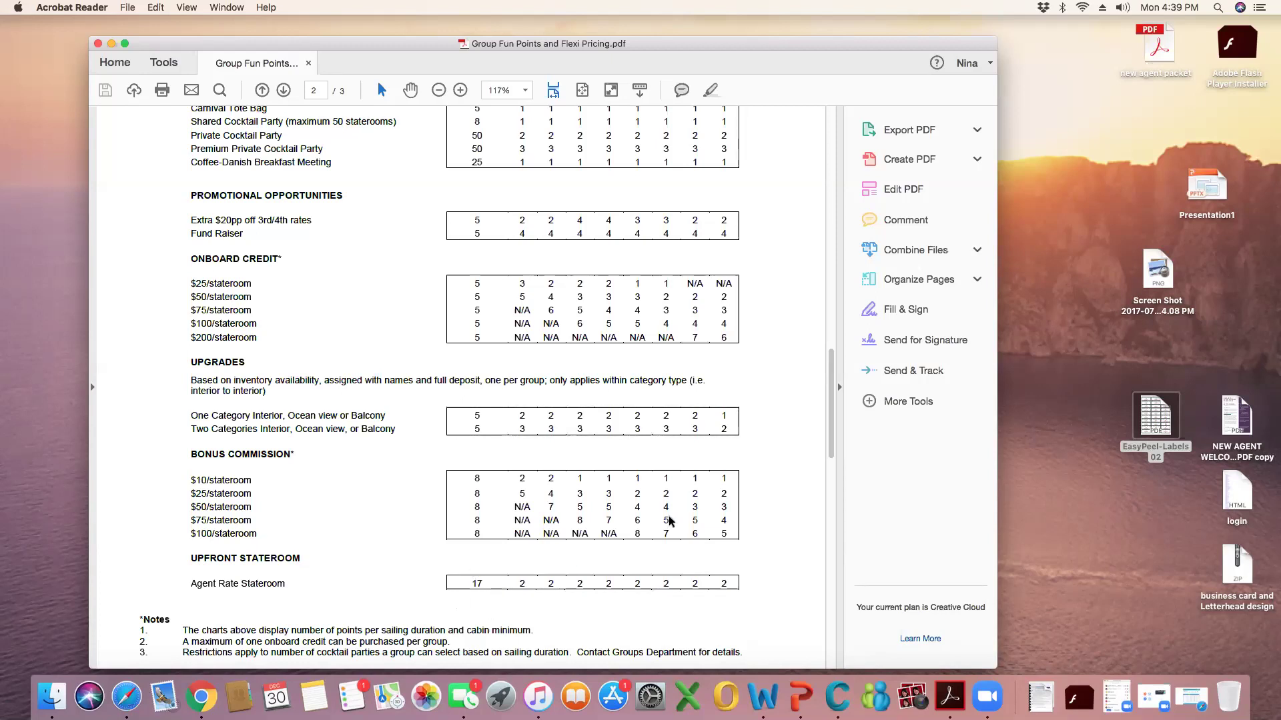
{"action": "left_click_drag", "start_coordinate": [829, 445], "coordinate": [833, 475]}
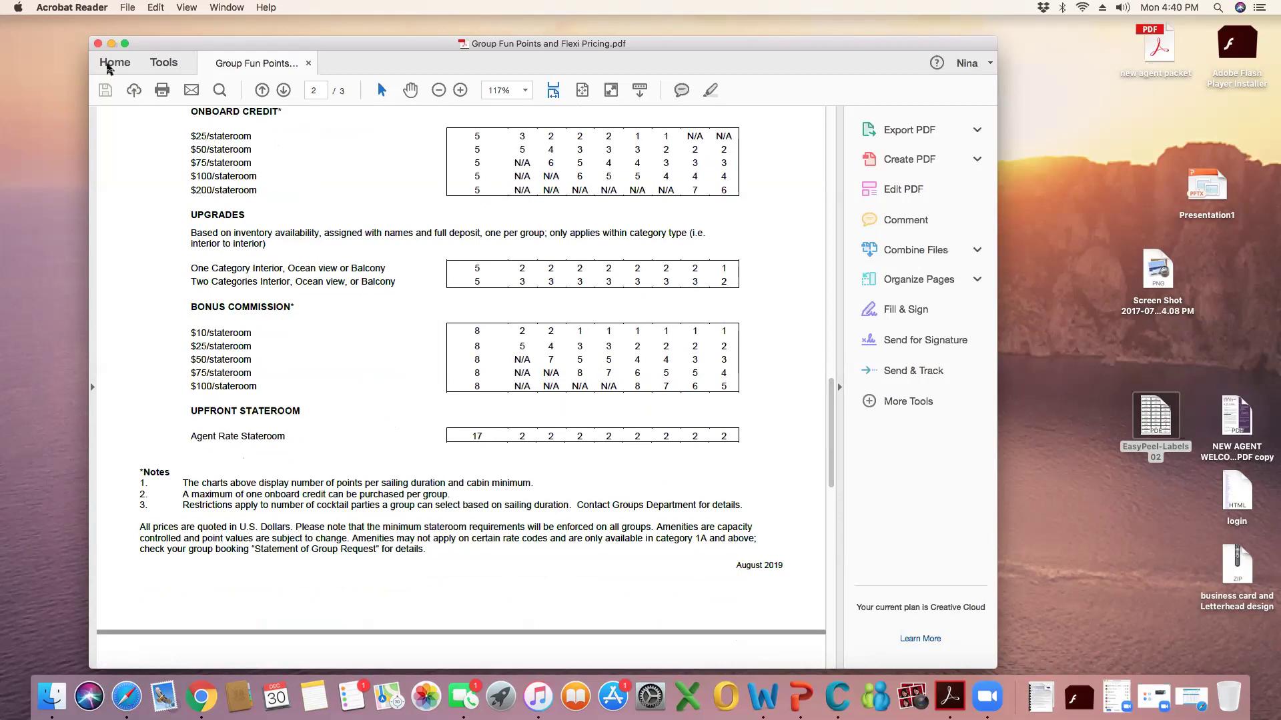
Close the Group Fun Points PDF and go back to the Conquest Rates and Allotment page in Safari
{"action": "left_click", "coordinate": [98, 44]}
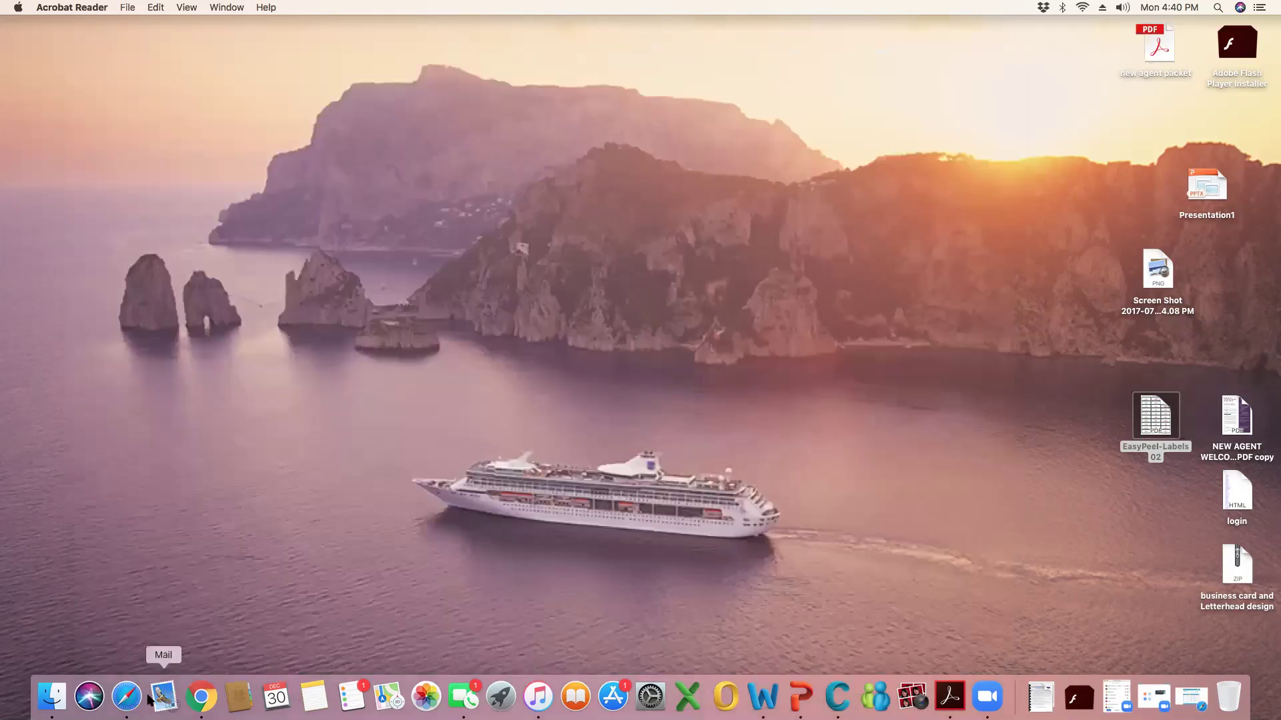
{"action": "left_click", "coordinate": [127, 698]}
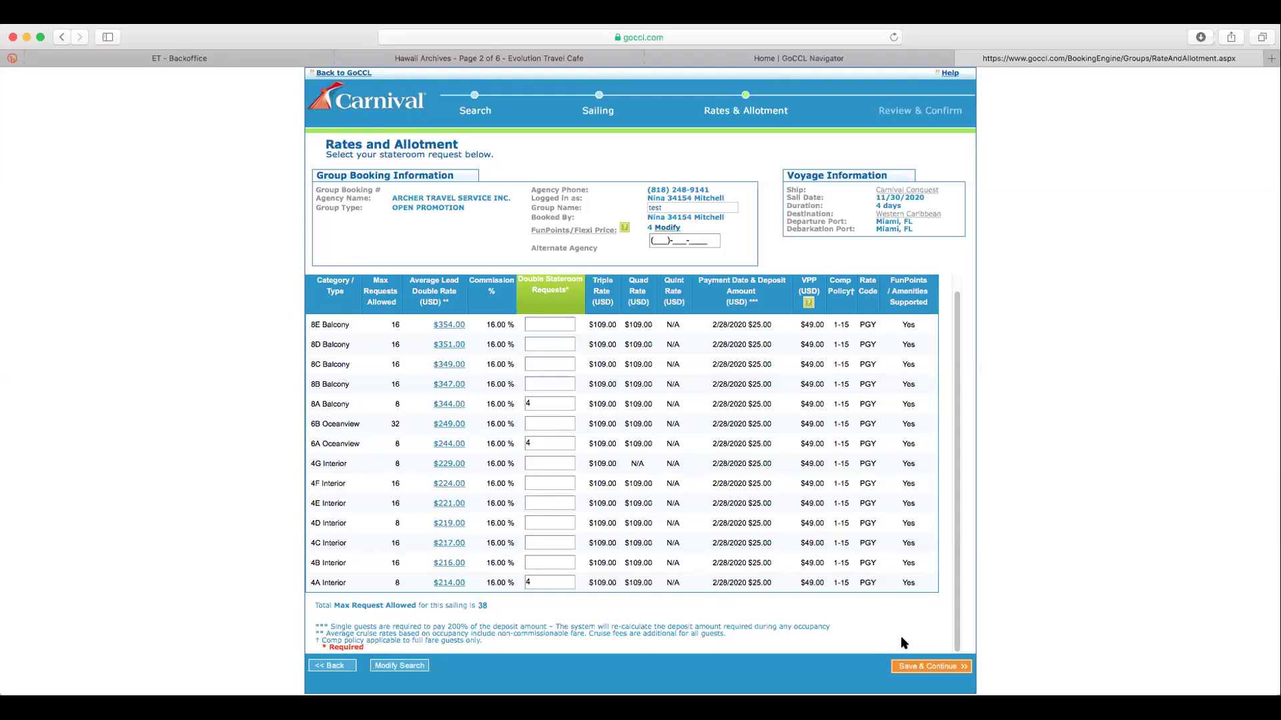
Save the four requests each in 8A, 6A and 4A and continue to Review & Confirm
{"action": "left_click", "coordinate": [925, 667]}
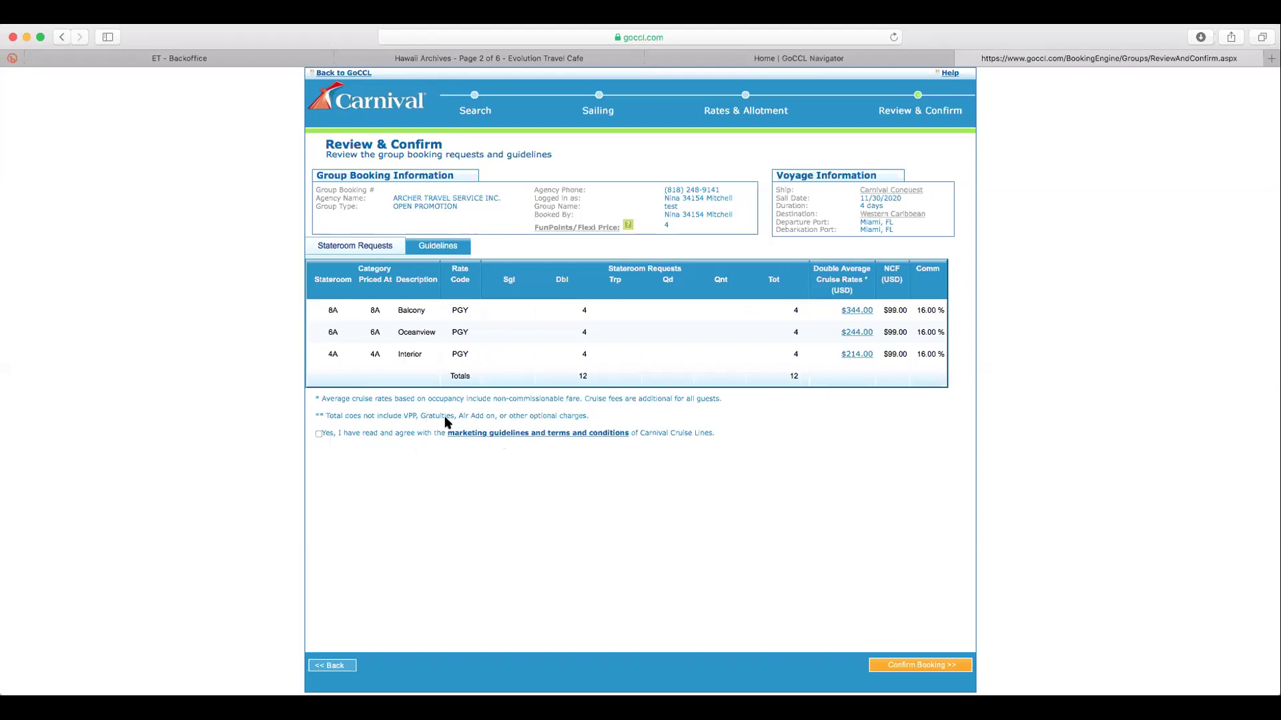
Agree to the marketing guidelines and terms, then confirm the 12-double group booking
{"action": "left_click", "coordinate": [319, 434]}
{"action": "left_click", "coordinate": [913, 667]}
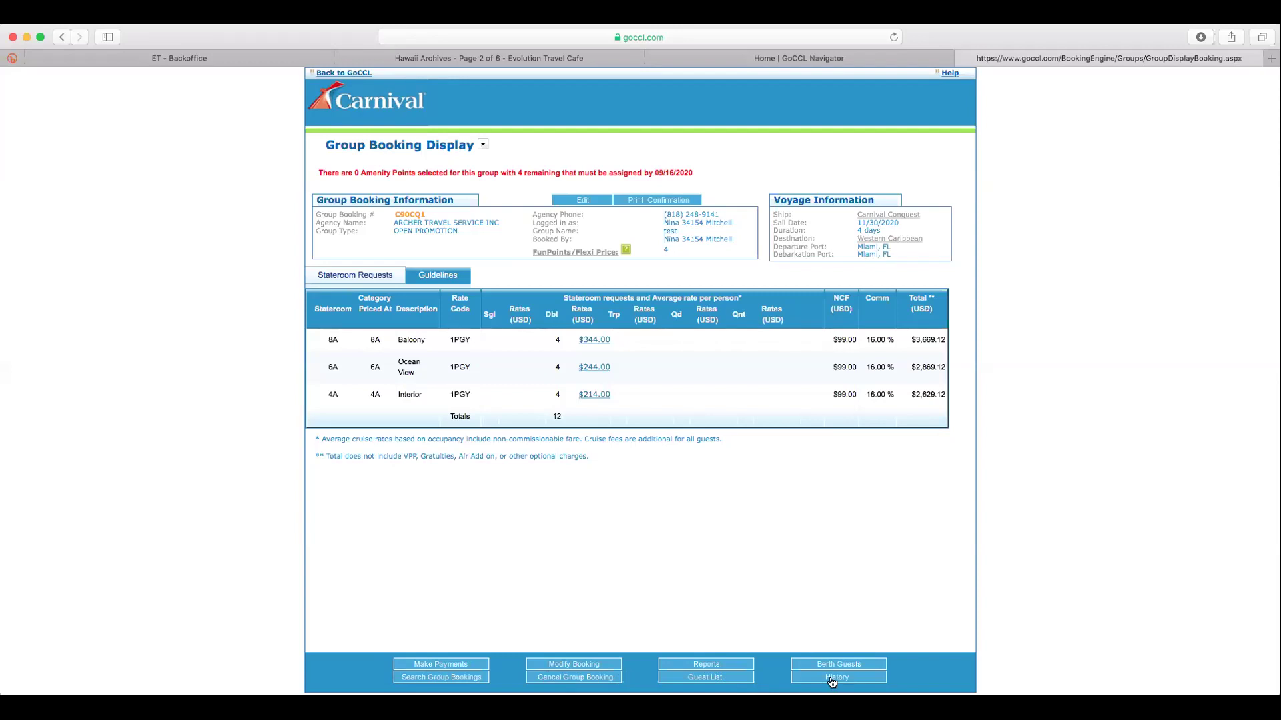
Run the Statement of Group Requests report from the Reports list
{"action": "left_click", "coordinate": [711, 667]}
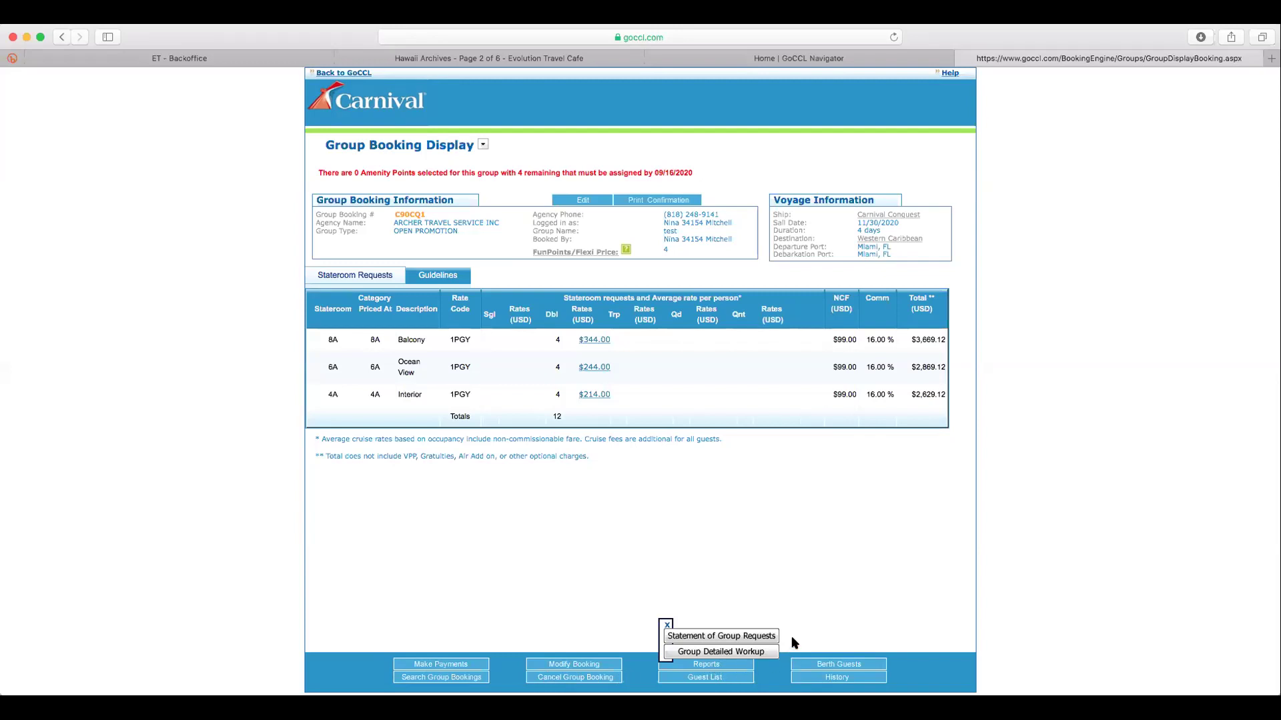
{"action": "left_click", "coordinate": [734, 638]}
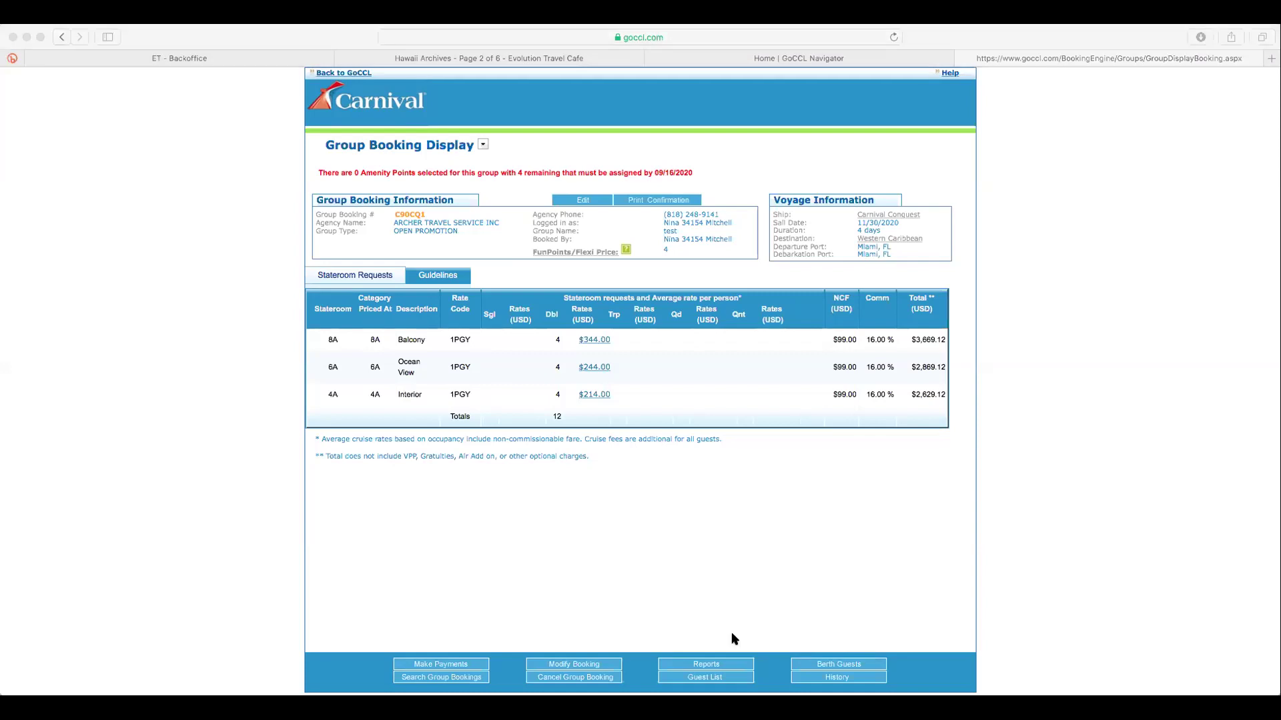
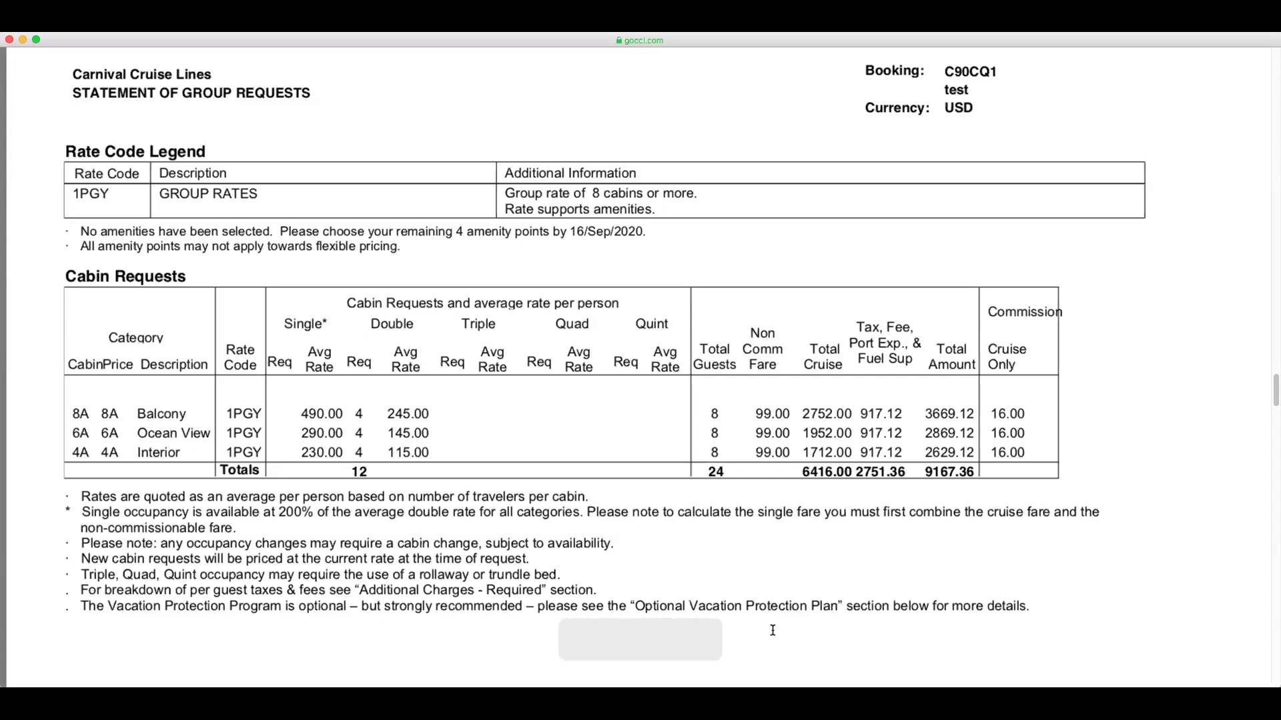
Scroll to the Detail Cruise Rate Per Person table: Balcony 245.00, Ocean View 145.00, Interior 115.00
{"action": "left_click_drag", "start_coordinate": [1274, 396], "coordinate": [1272, 439]}
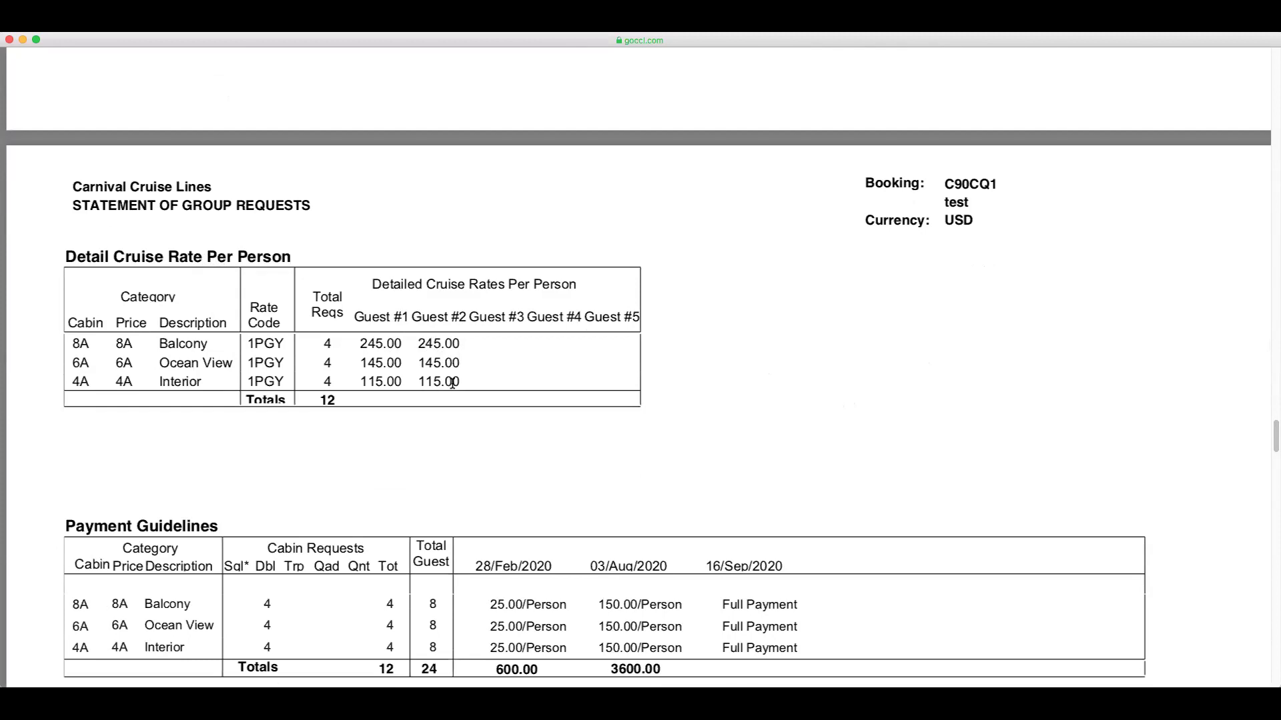
Scroll to the Payment Guidelines: 25.00/person by 28/Feb/2020, 150.00 by 03/Aug, full by 16/Sep/2020
{"action": "left_click_drag", "start_coordinate": [1274, 444], "coordinate": [1275, 458]}
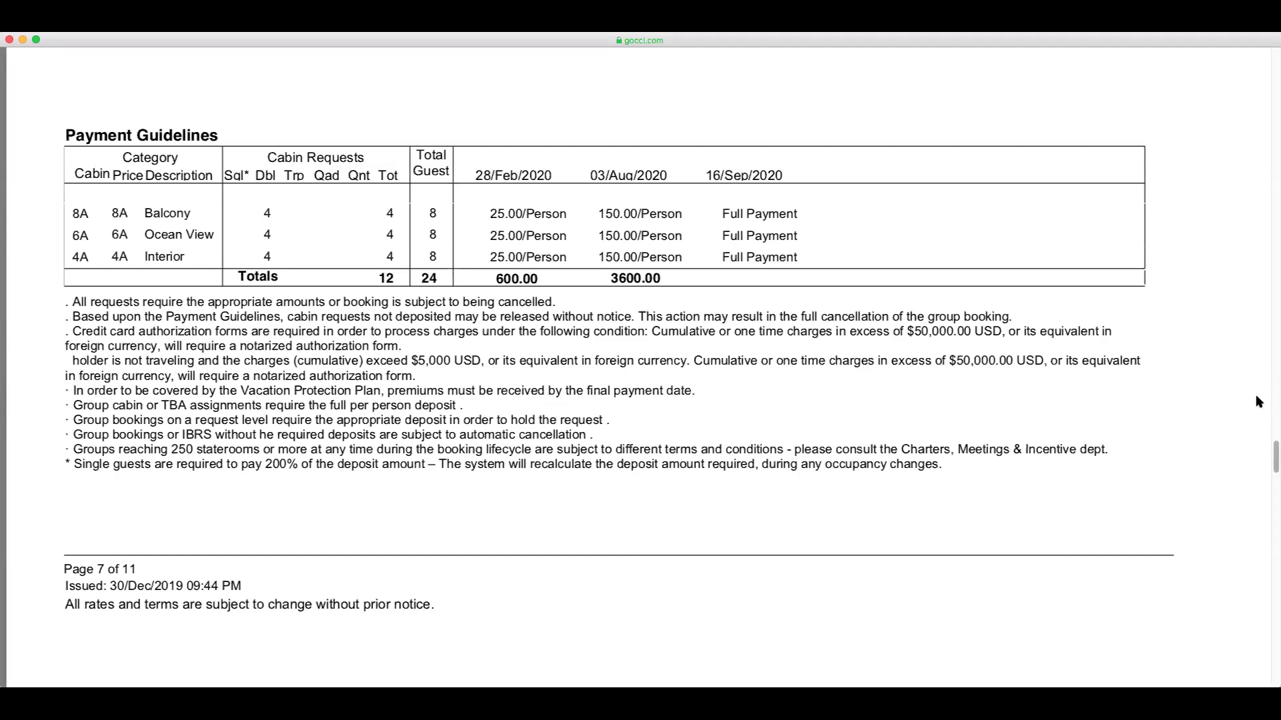
Scroll to the Cancellation Guidelines penalty table starting 150.00/person from 17/Sep/2020
{"action": "left_click_drag", "start_coordinate": [1274, 457], "coordinate": [1274, 489]}
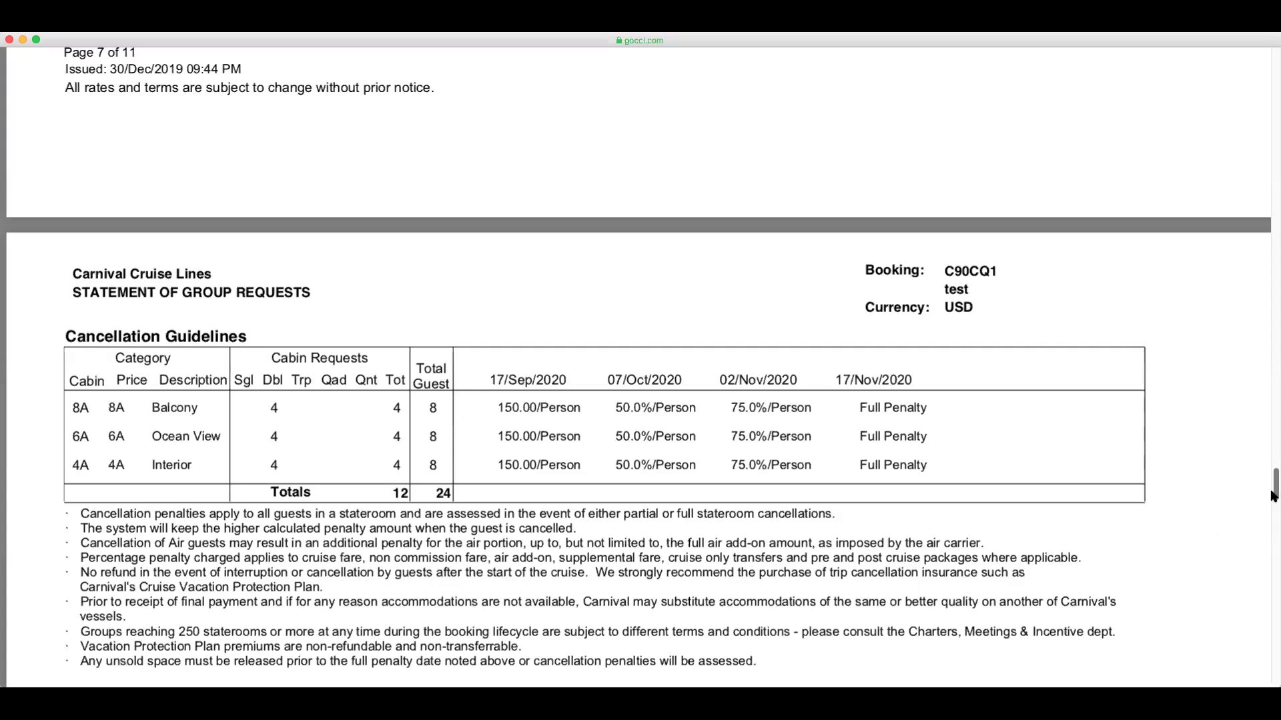
Scroll past the Complimentary Policy to the GOLD protection plan and 2751.36 Miscellaneous Charges
{"action": "left_click_drag", "start_coordinate": [1274, 494], "coordinate": [1274, 510]}
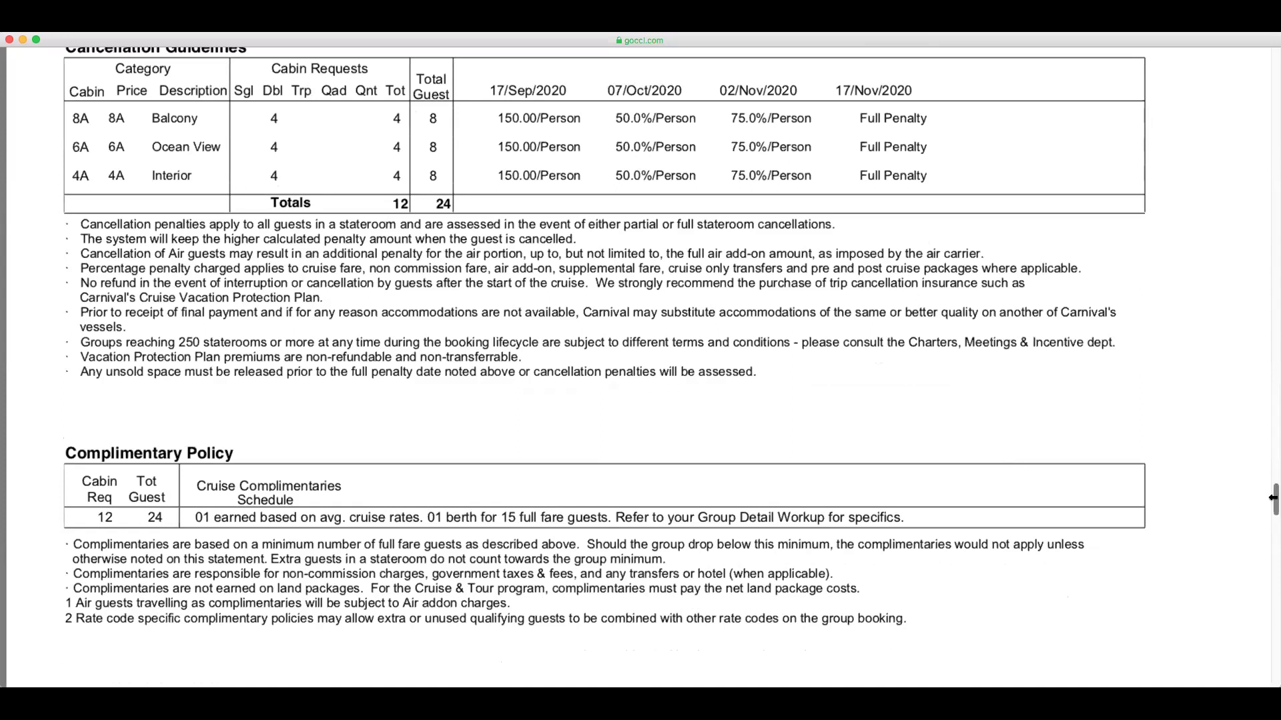
{"action": "left_click_drag", "start_coordinate": [1273, 500], "coordinate": [1273, 506]}
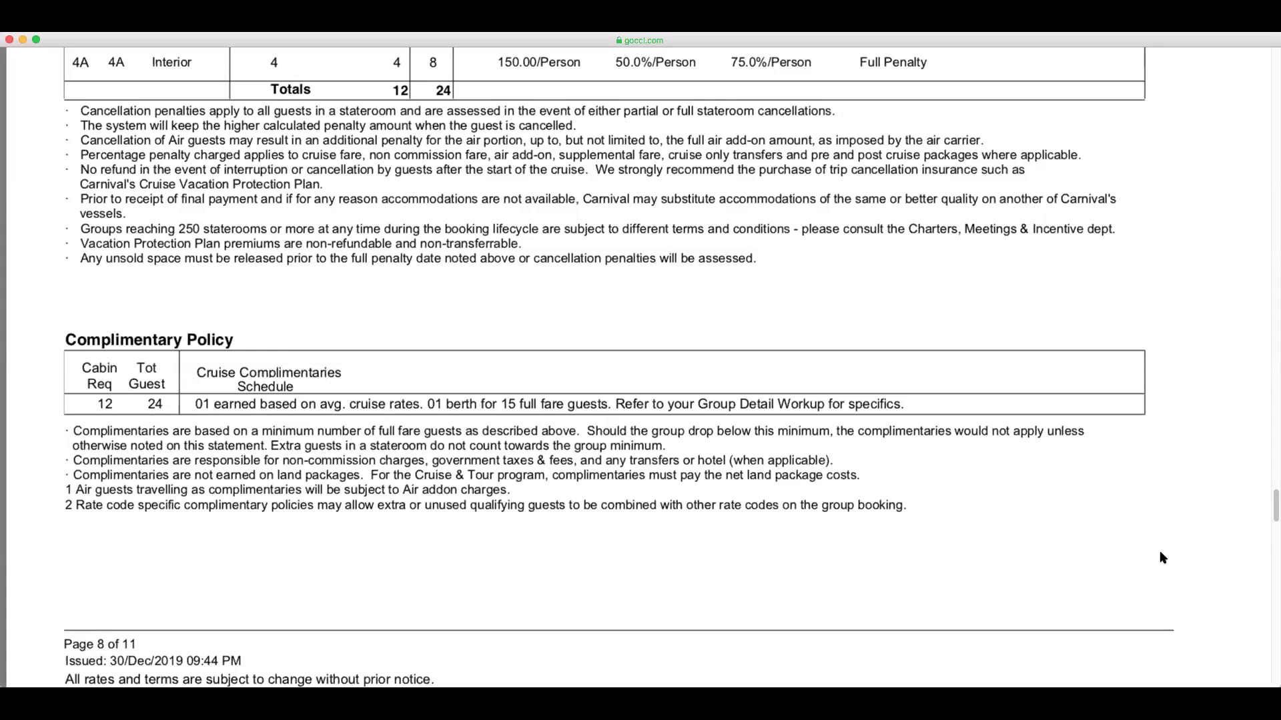
{"action": "scroll", "coordinate": [1171, 557], "scroll_direction": "down", "scroll_amount": 3}
{"action": "left_click_drag", "start_coordinate": [1274, 520], "coordinate": [1274, 549]}
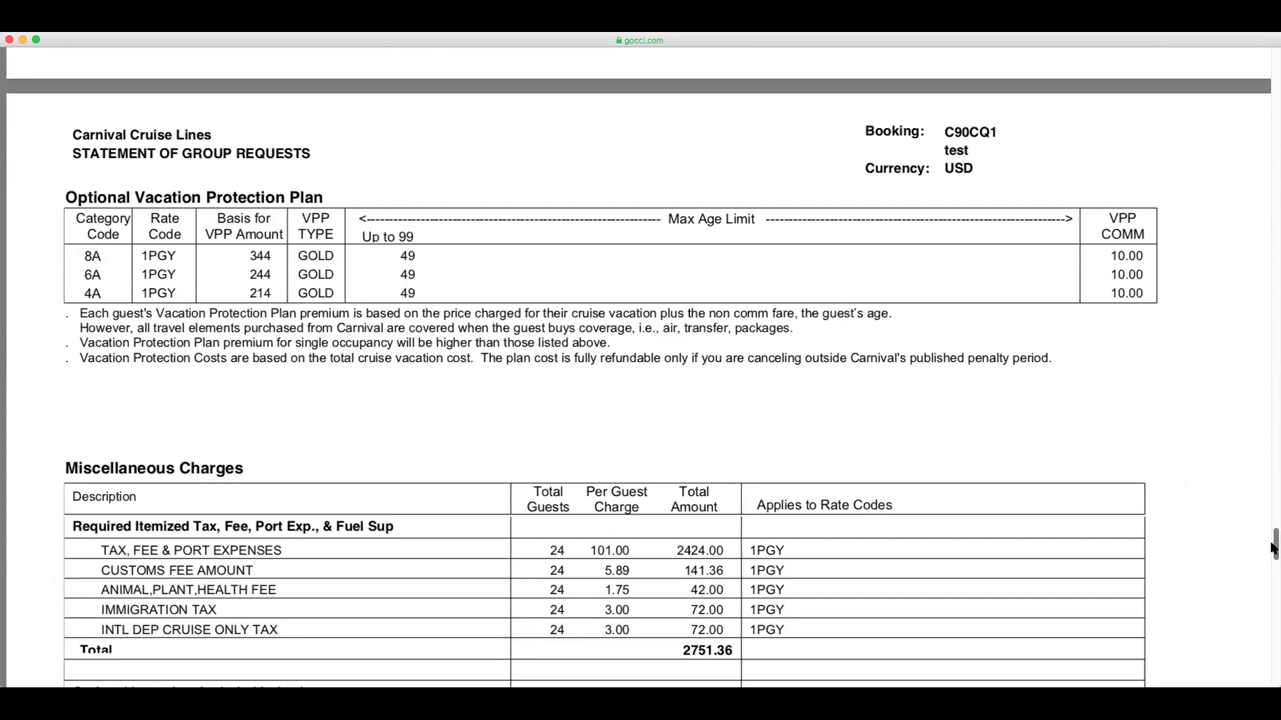
Scroll to the C90CQ1 summary: 9167.36 gross, 646.40 commission, 8520.96 net for 24 guests
{"action": "left_click_drag", "start_coordinate": [1273, 548], "coordinate": [1273, 567]}
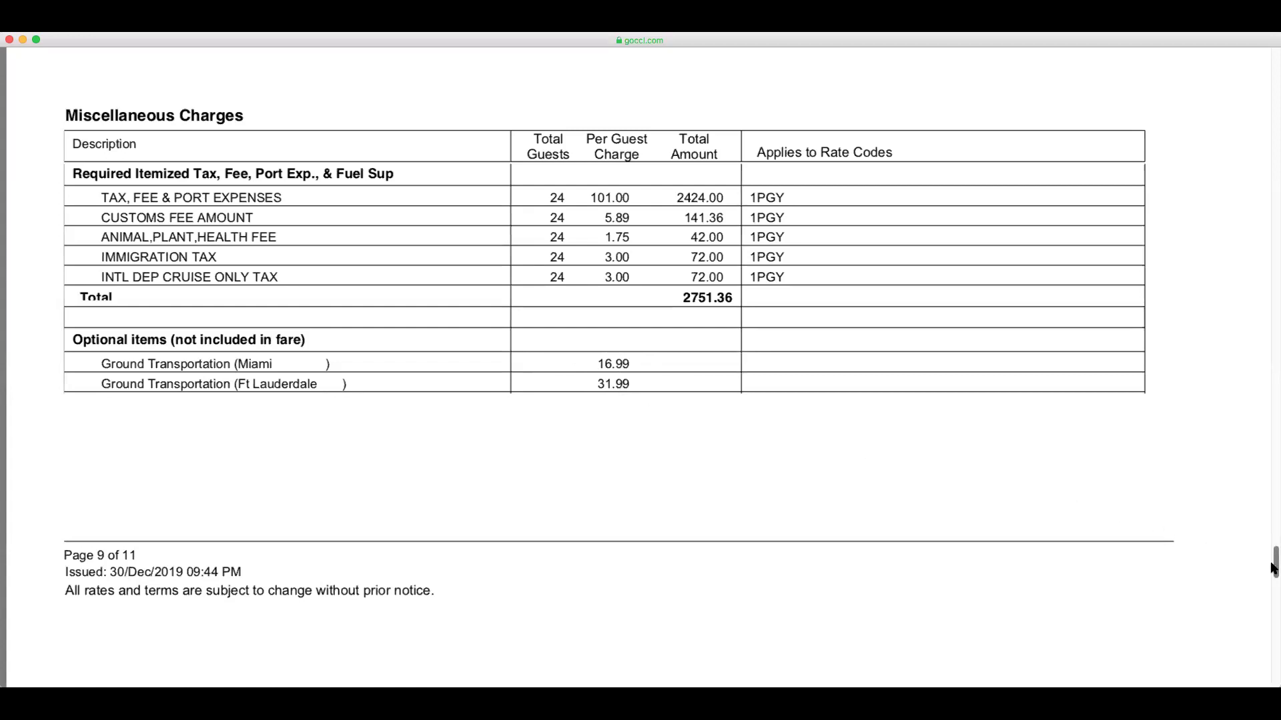
{"action": "left_click_drag", "start_coordinate": [1273, 567], "coordinate": [1273, 571]}
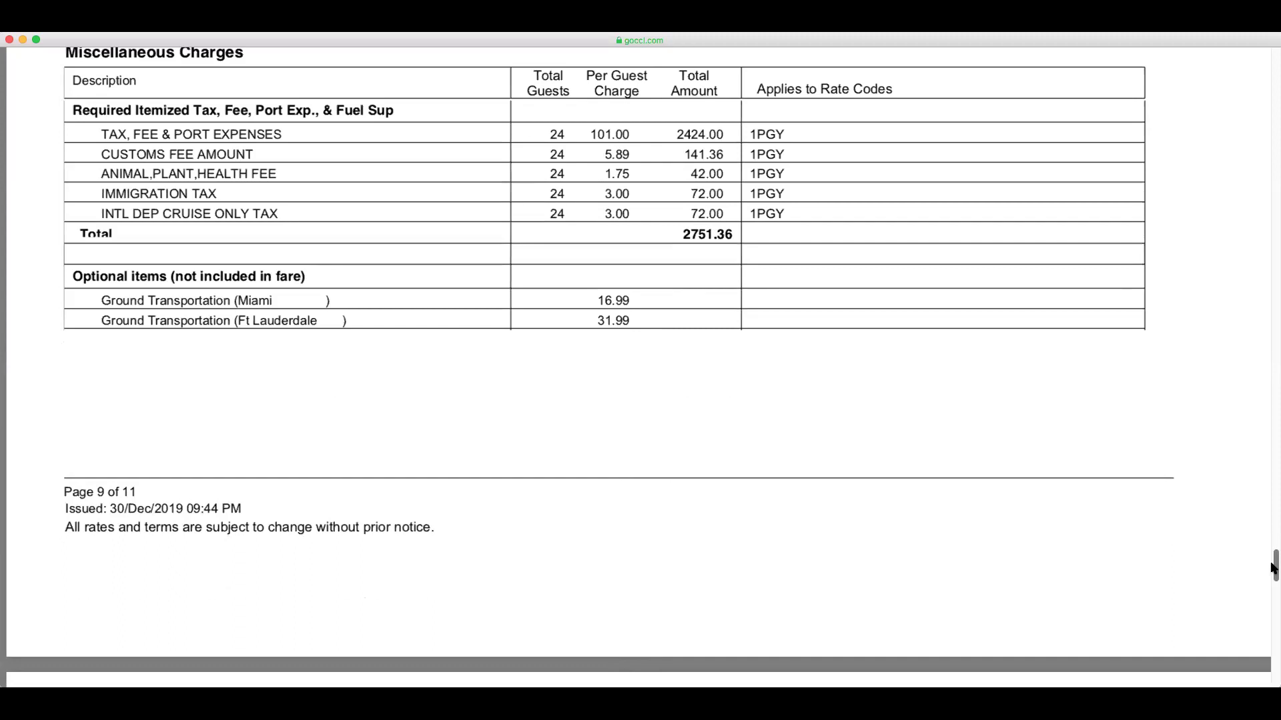
{"action": "left_click_drag", "start_coordinate": [1273, 567], "coordinate": [1274, 655]}
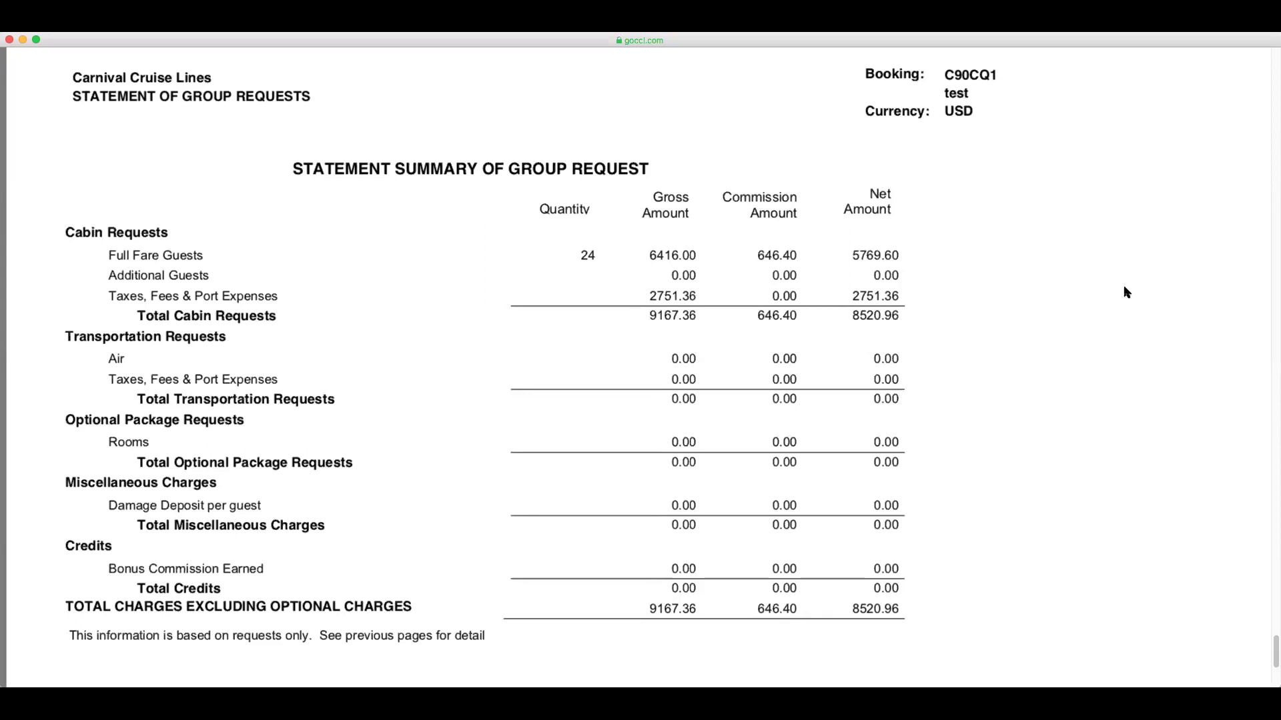
{"action": "scroll", "coordinate": [1126, 292], "scroll_direction": "up", "scroll_amount": 2}
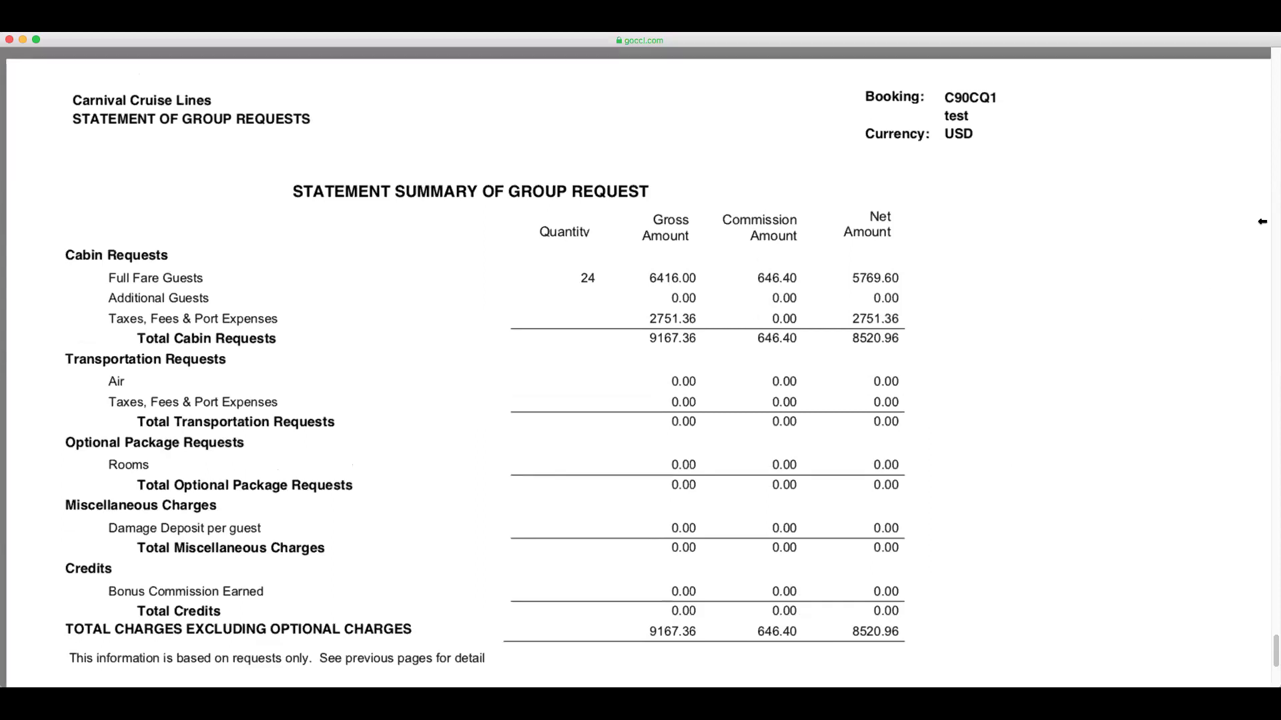
{"action": "scroll", "coordinate": [1264, 220], "scroll_direction": "up", "scroll_amount": 10}
{"action": "scroll", "coordinate": [1262, 242], "scroll_direction": "up", "scroll_amount": 5}
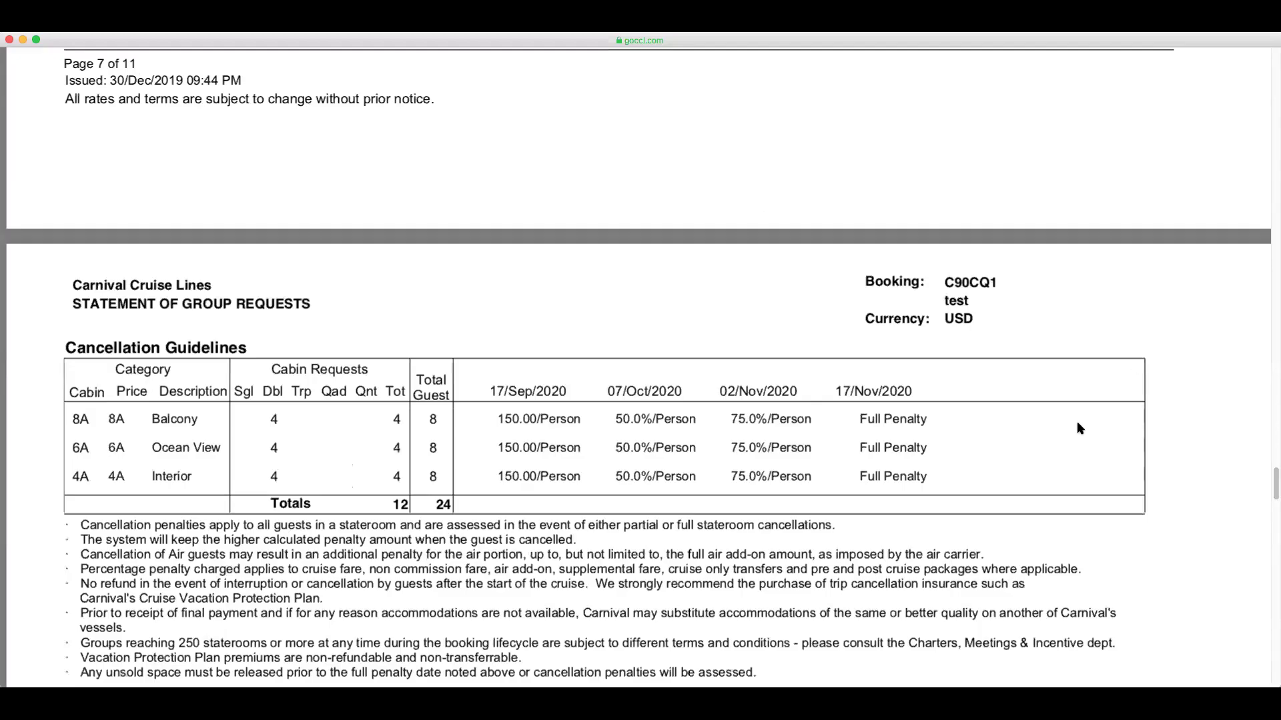
{"action": "left_click_drag", "start_coordinate": [1274, 494], "coordinate": [1272, 682]}
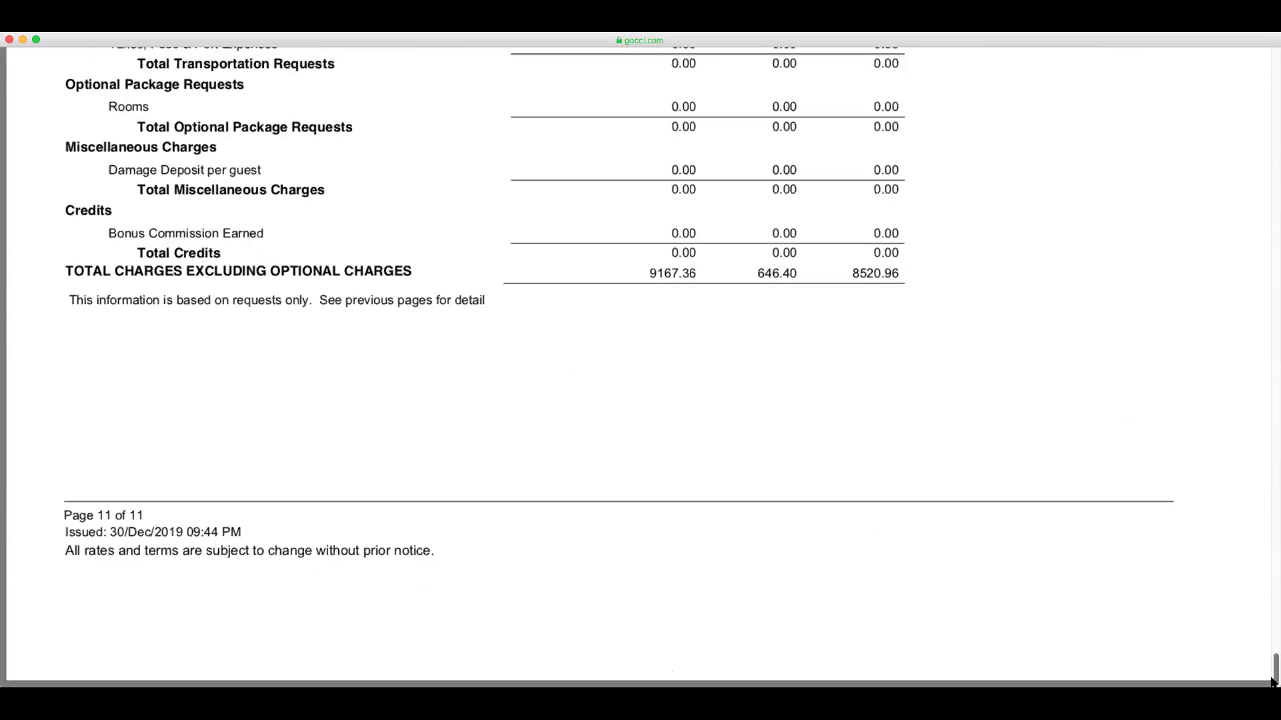